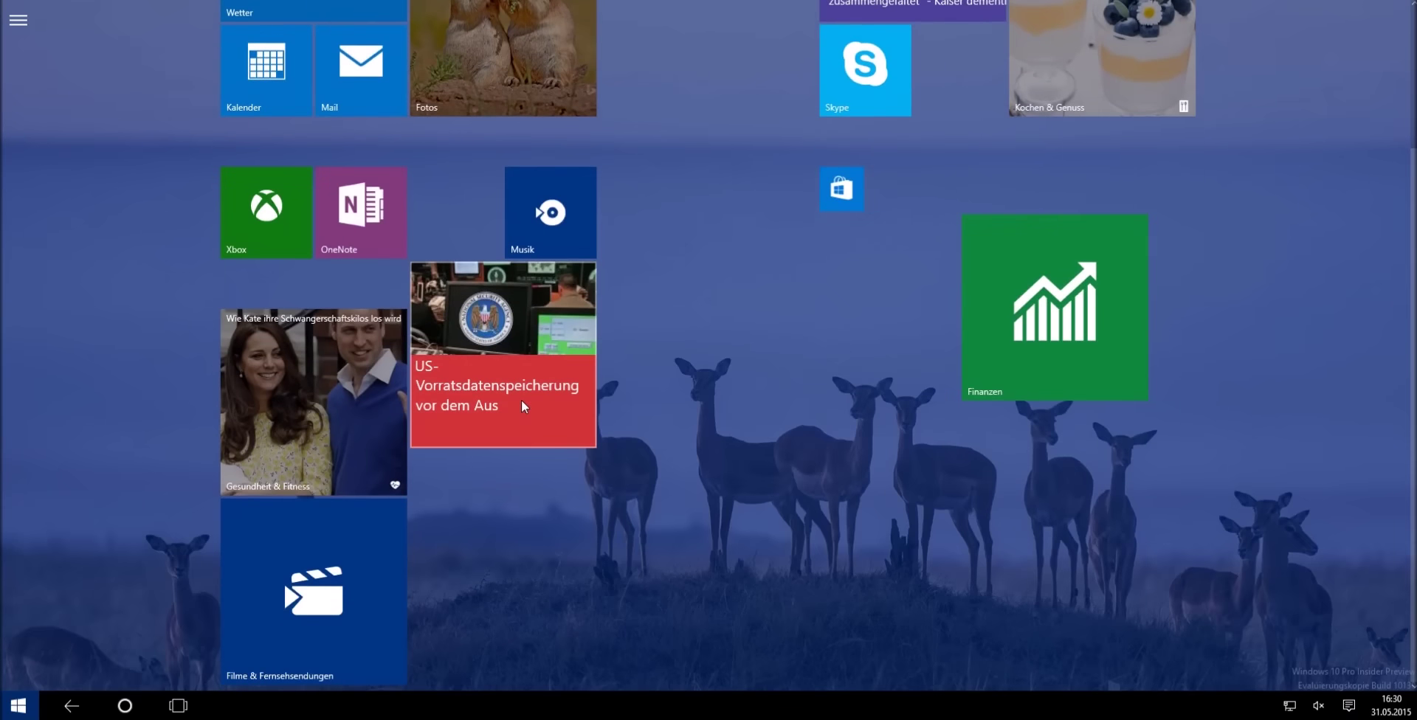
Step: Turn off tablet mode through the notification center and dismiss the Start menu to return to the desktop
scroll(521, 400, up, 2)
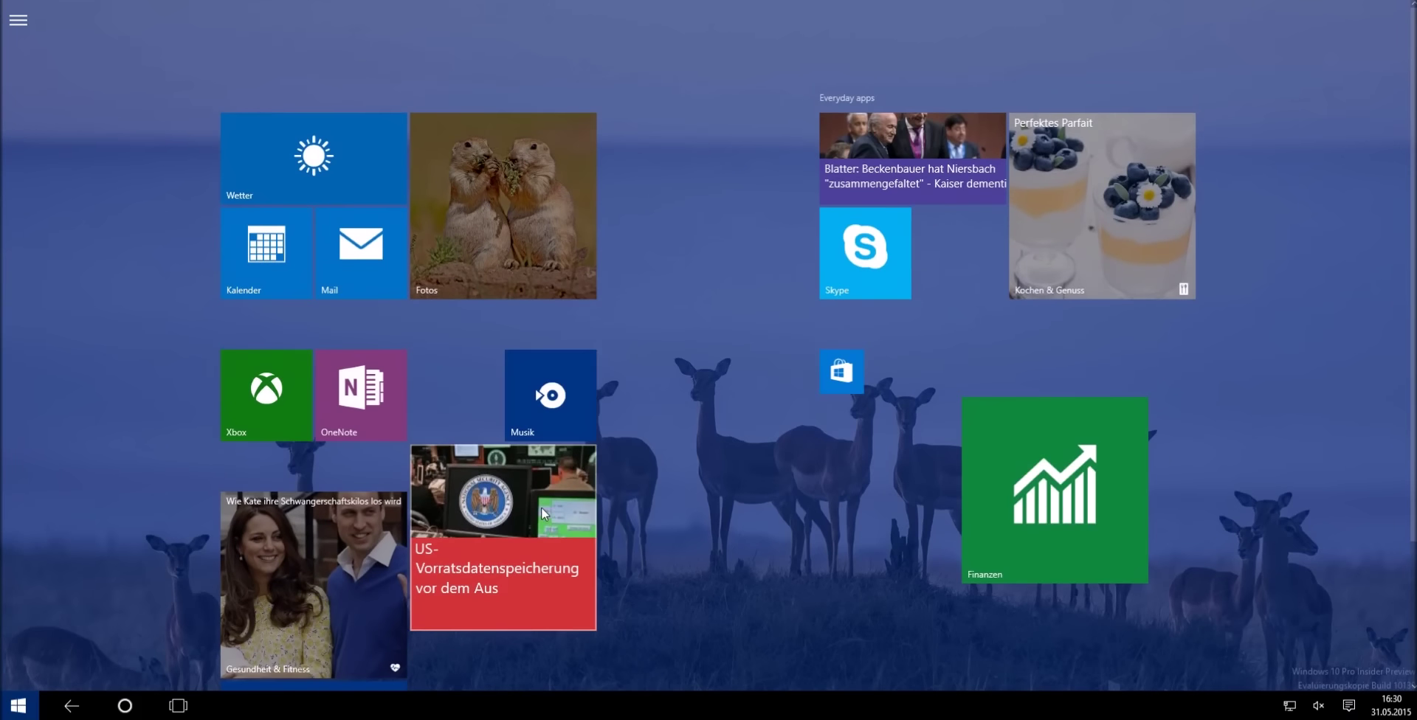
key(ctrl+f)
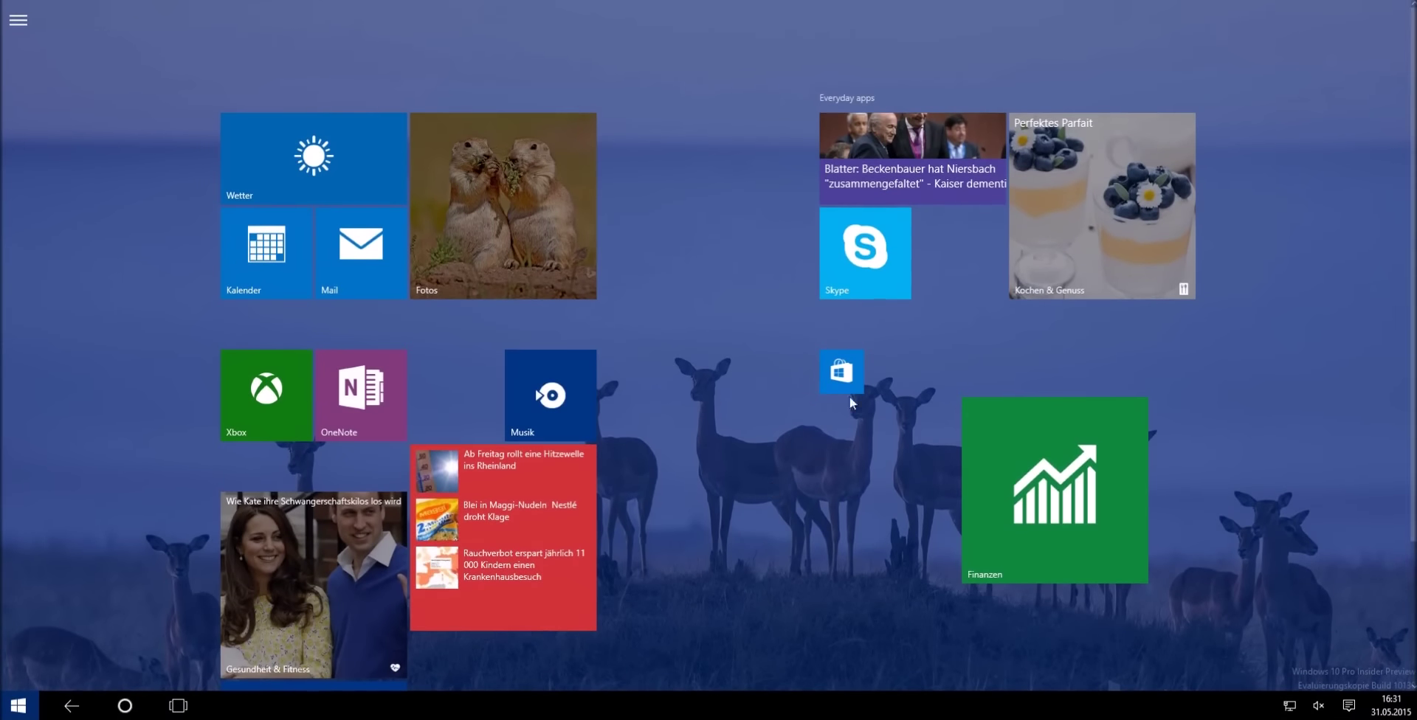
click(1349, 707)
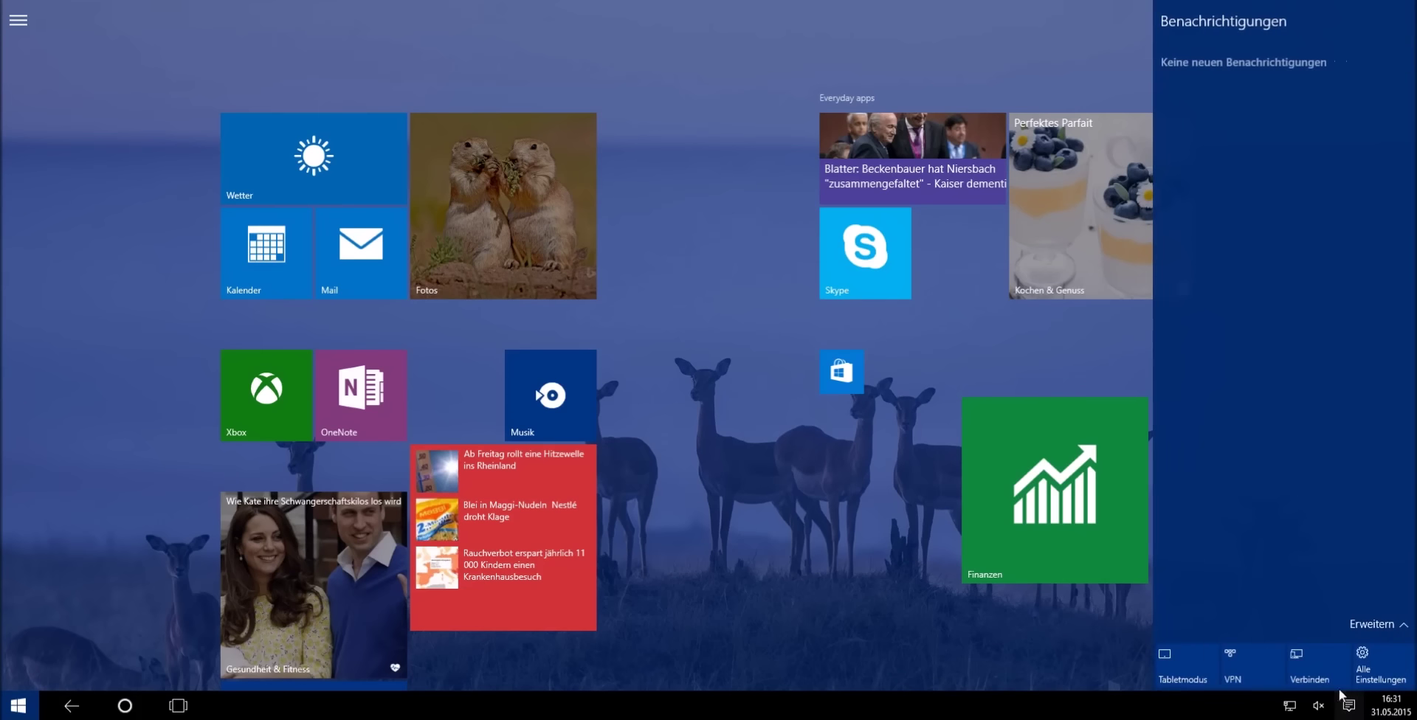
click(1181, 666)
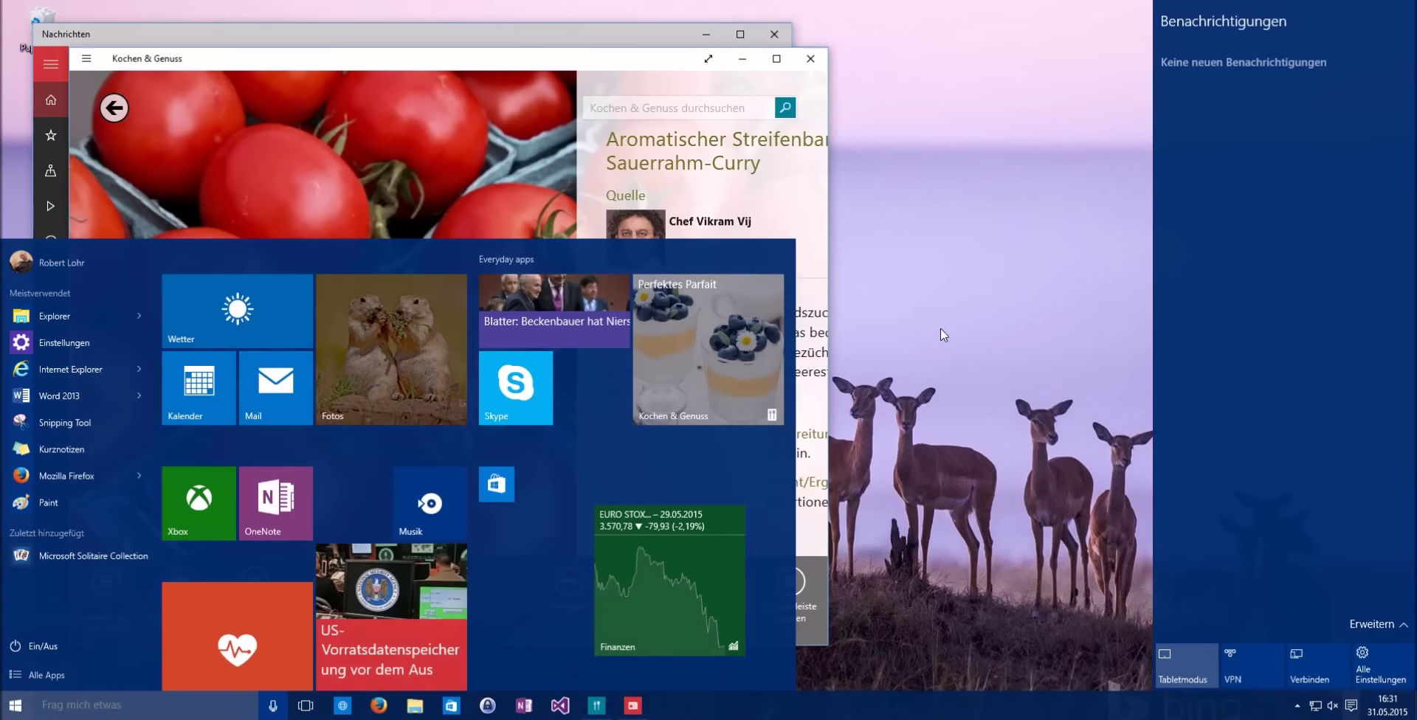
click(943, 334)
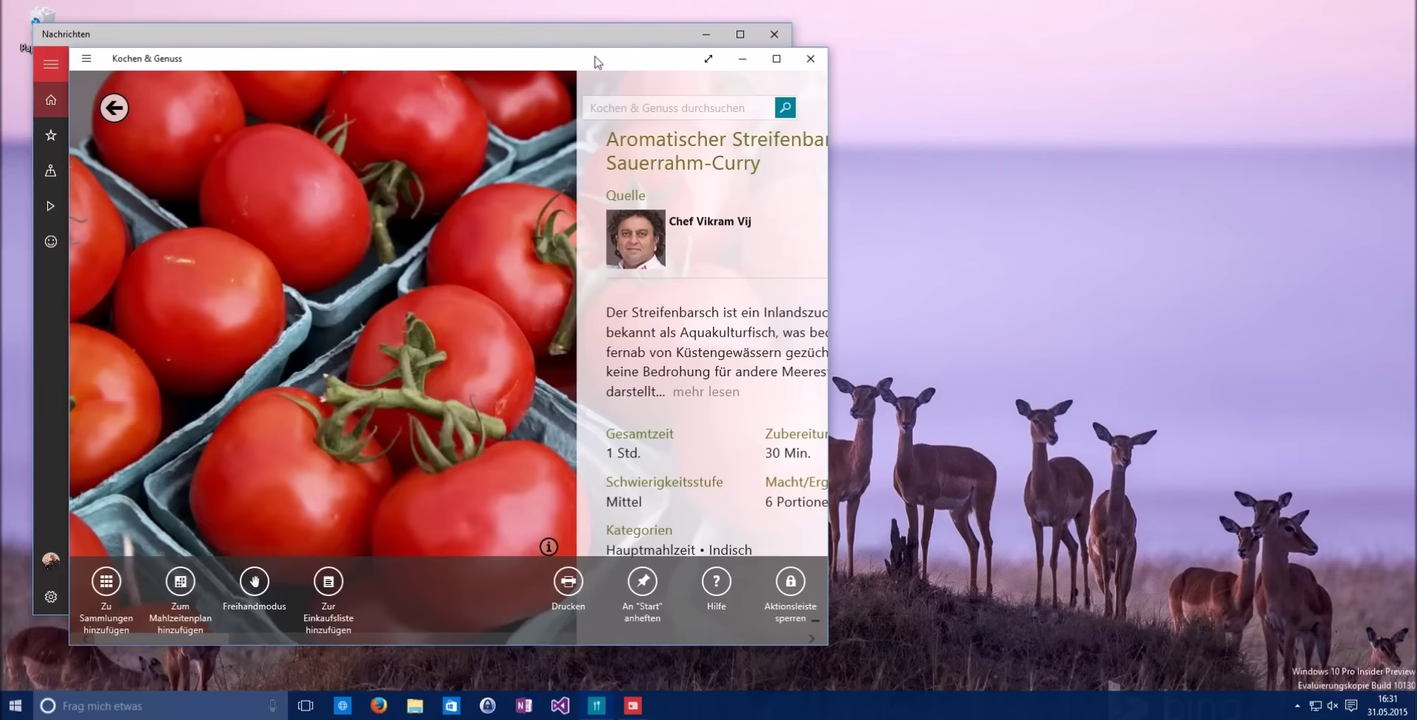
Step: Alternate between the Nachrichten and Kochen & Genuss windows, and move Kochen & Genuss a little to the right and down
click(545, 28)
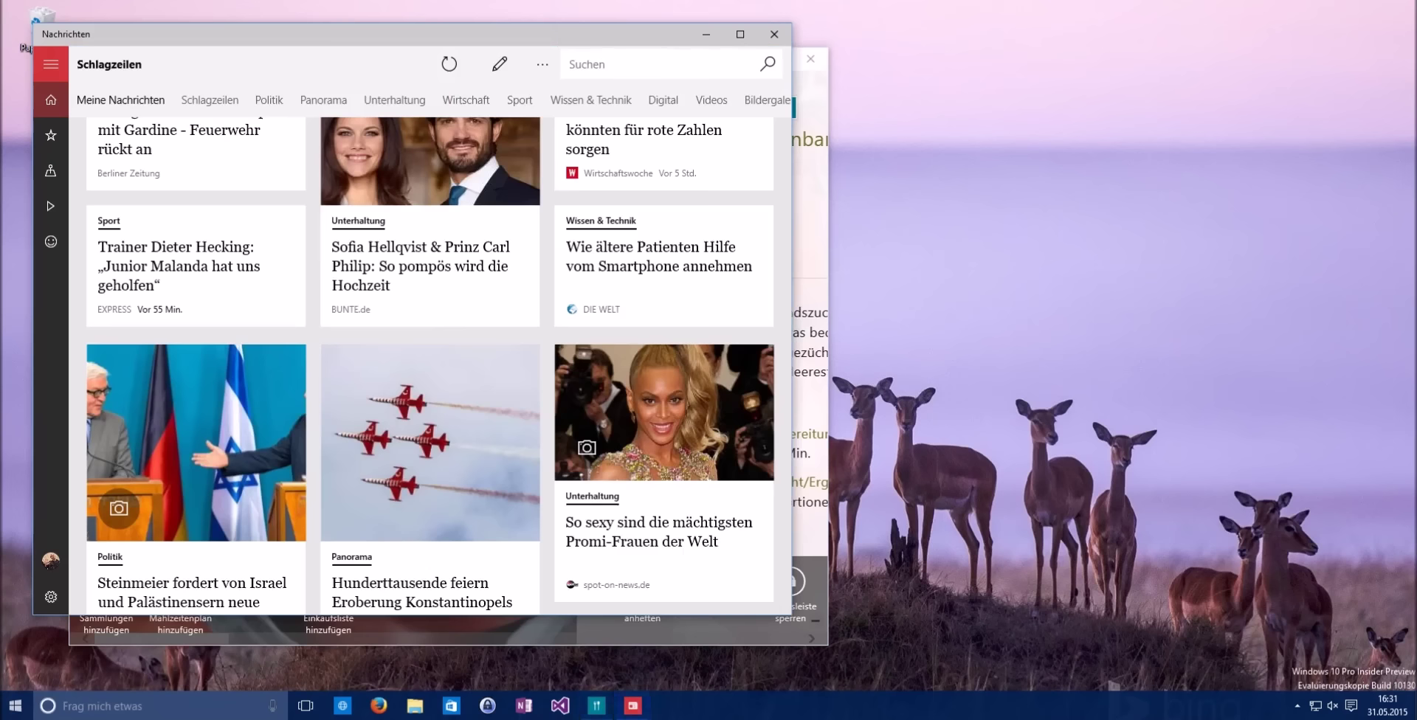
click(824, 94)
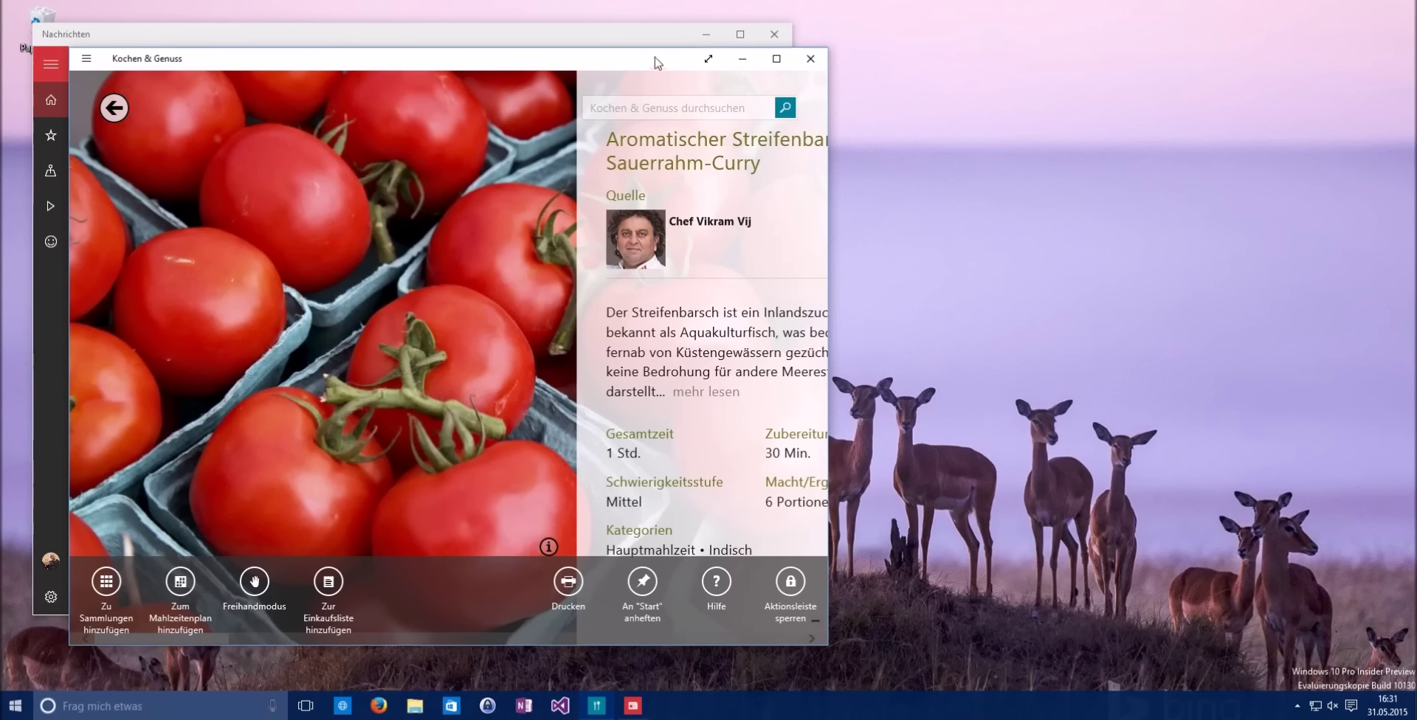
click(664, 35)
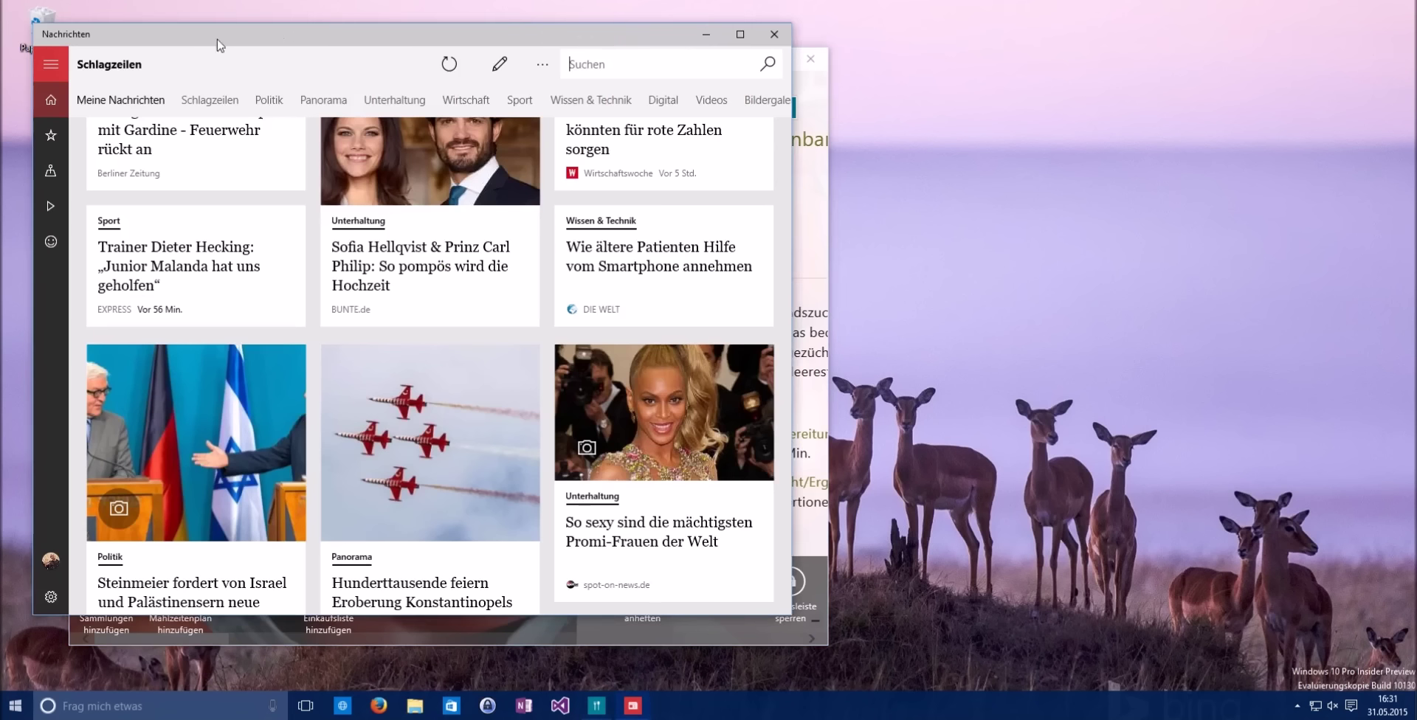
click(823, 90)
drag(386, 65, 471, 82)
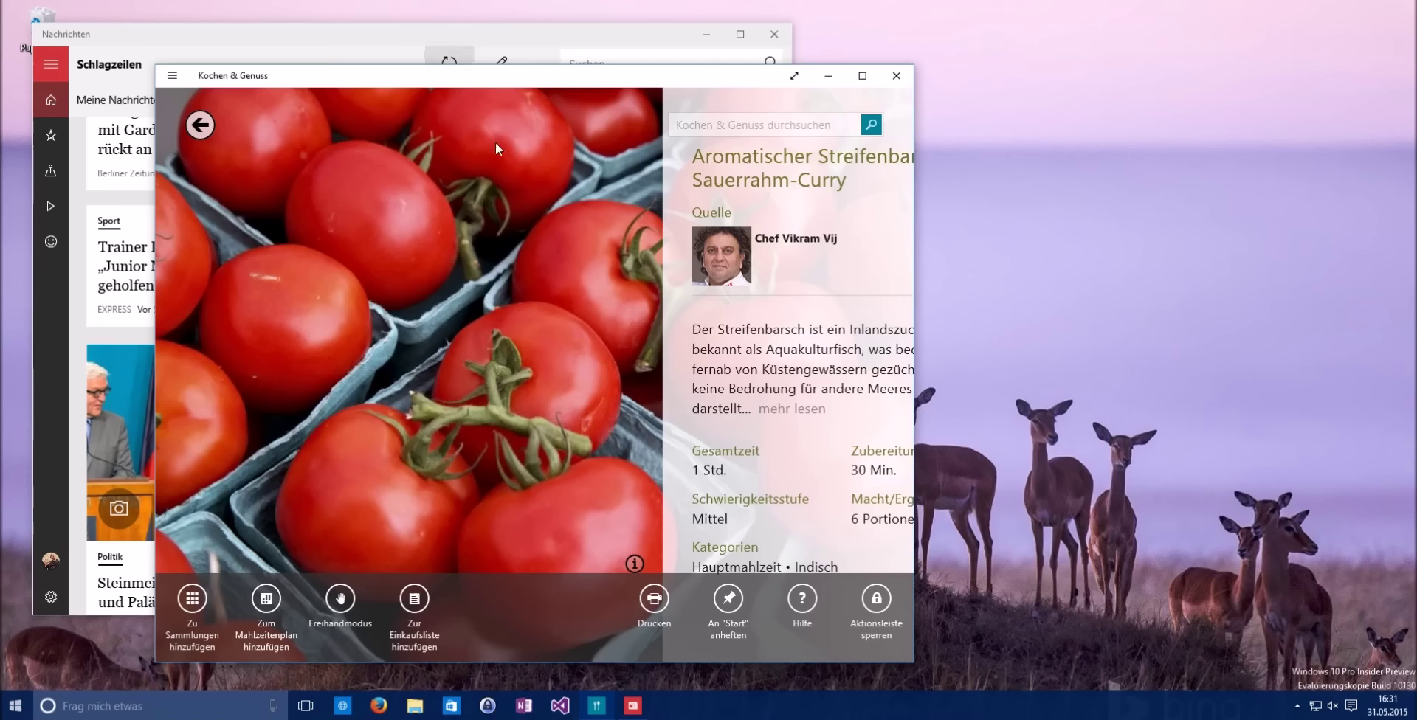
Step: Add a second virtual desktop in the task view and switch to it
click(306, 707)
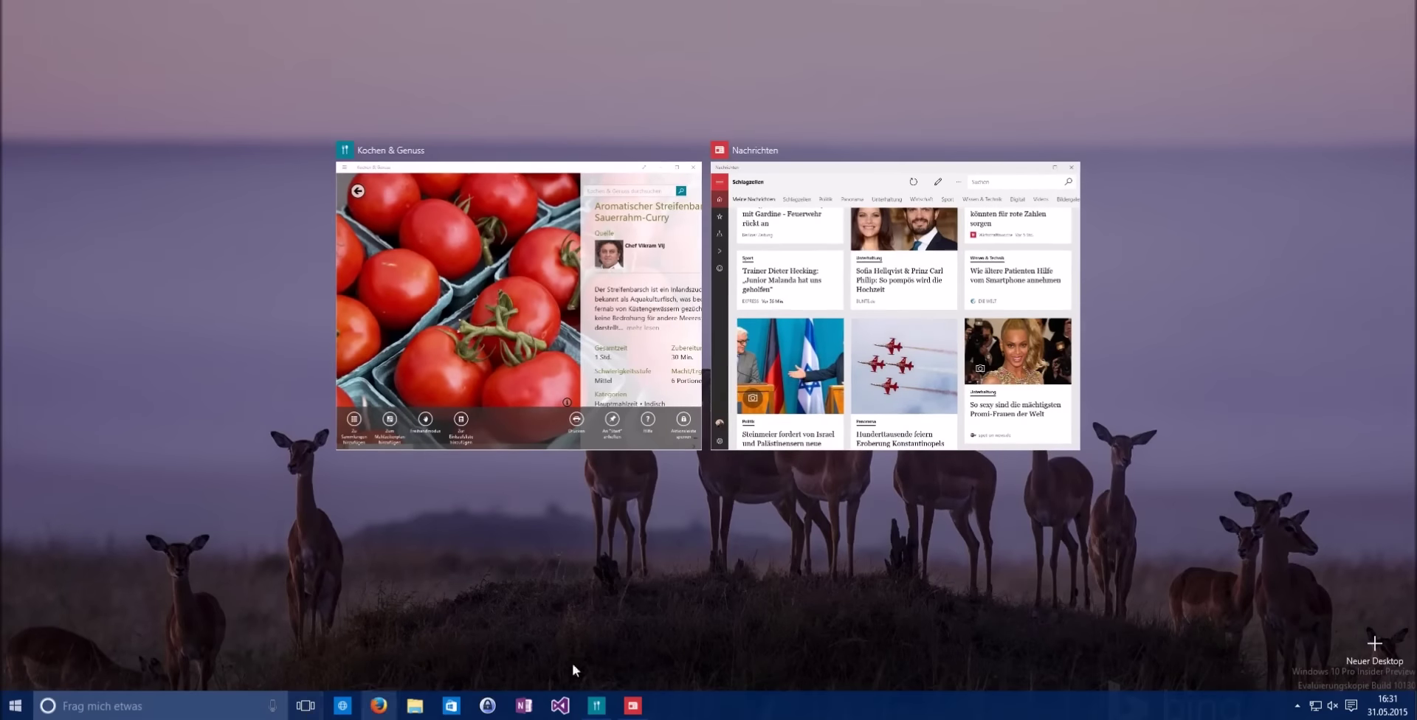
click(1373, 645)
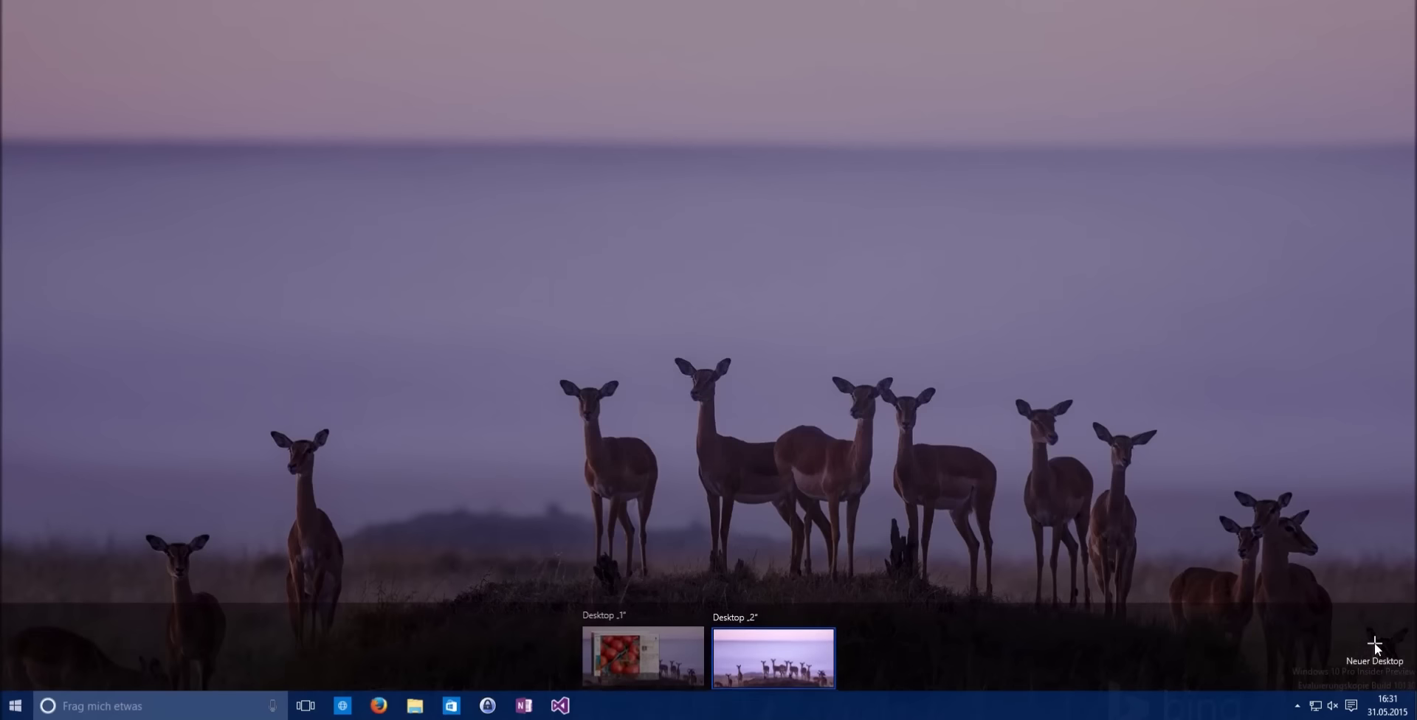
click(745, 655)
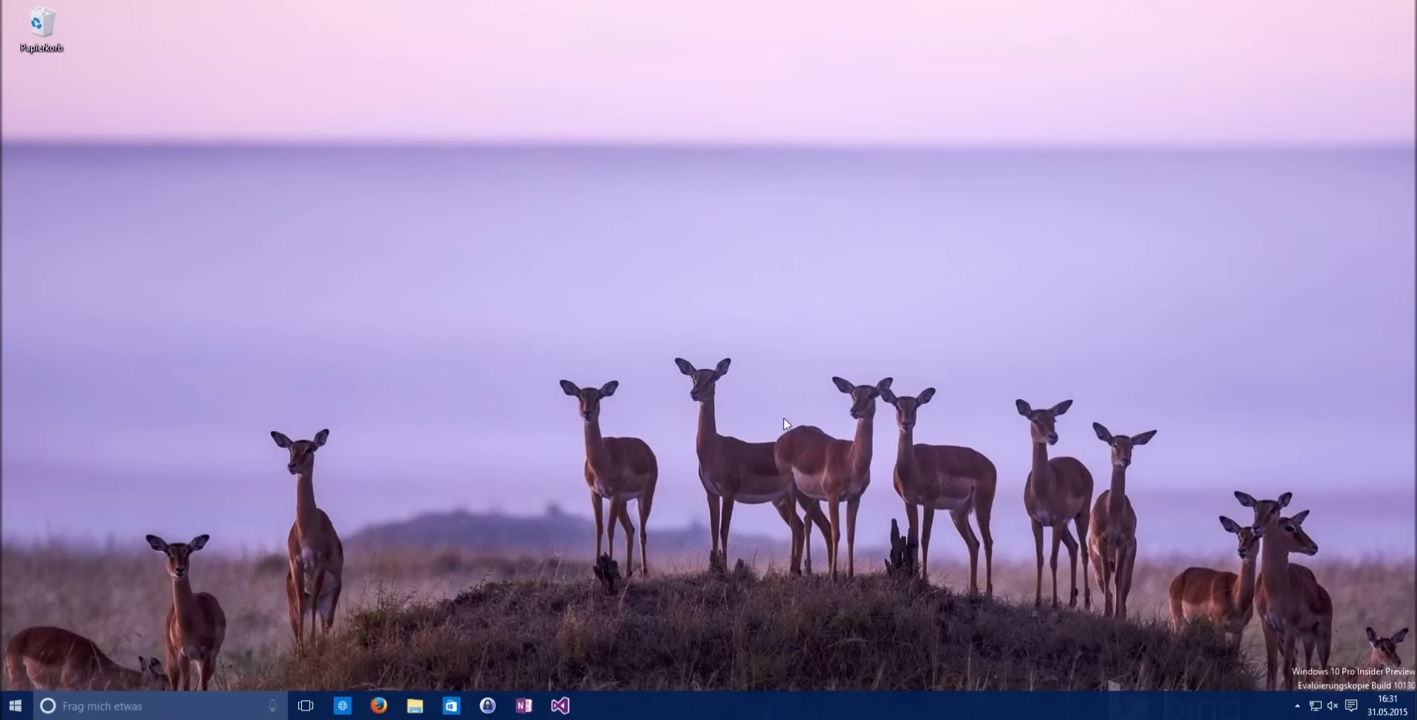
Step: Open File Explorer on the new desktop, shift its window slightly, and launch the Windows settings from Dieser PC
click(416, 707)
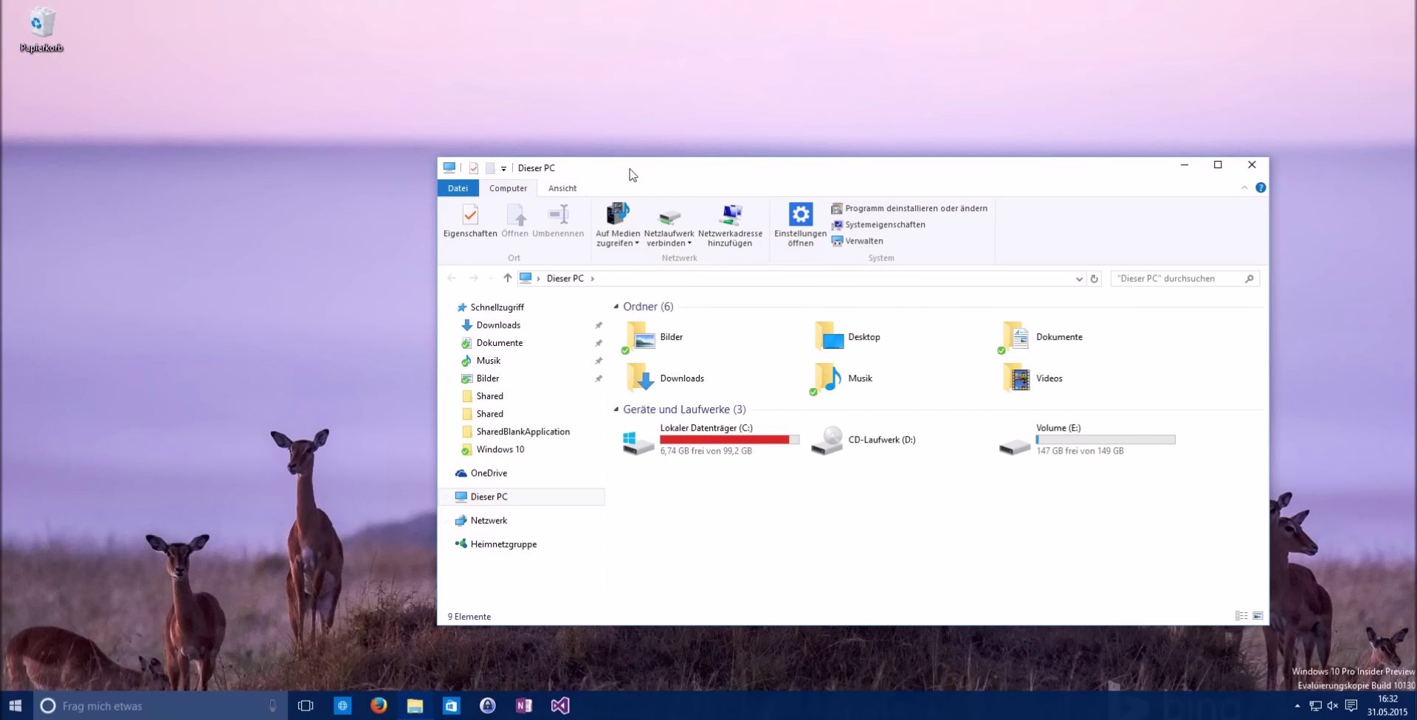
drag(1098, 179, 1077, 171)
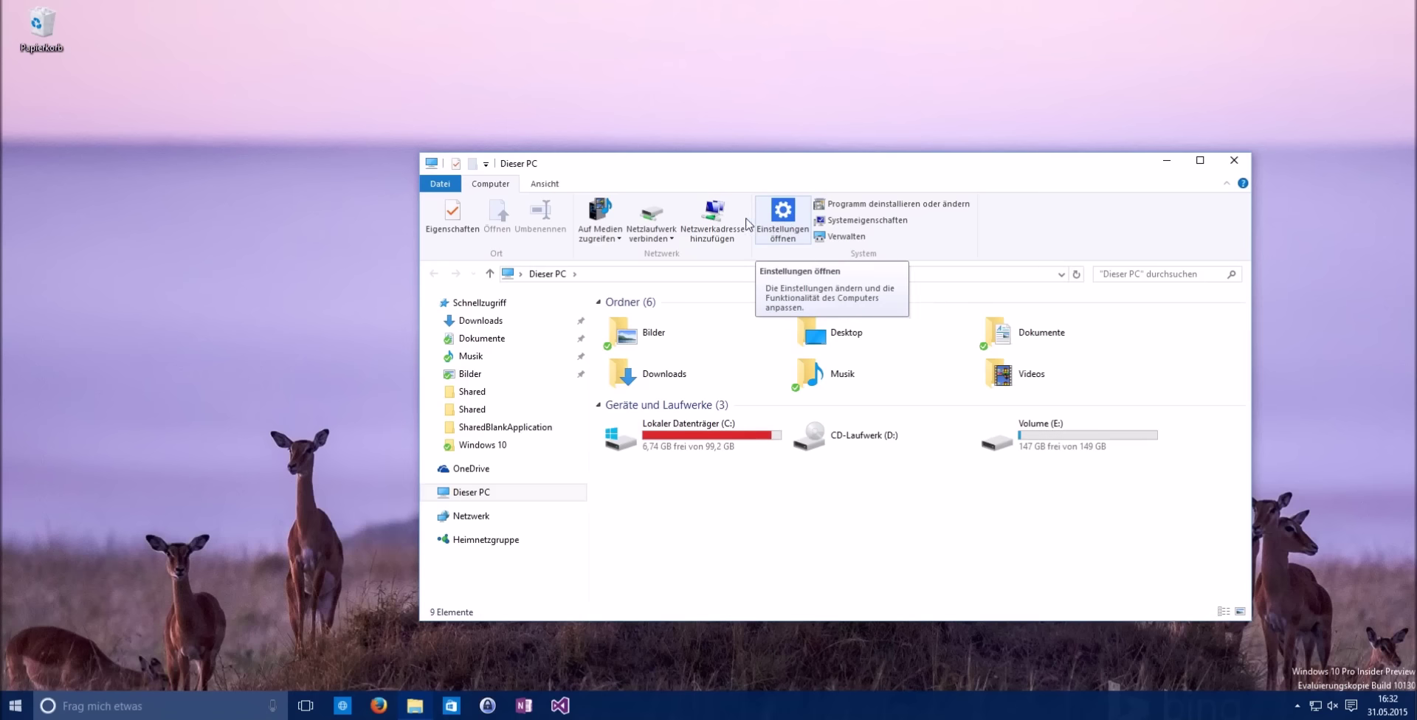
click(796, 235)
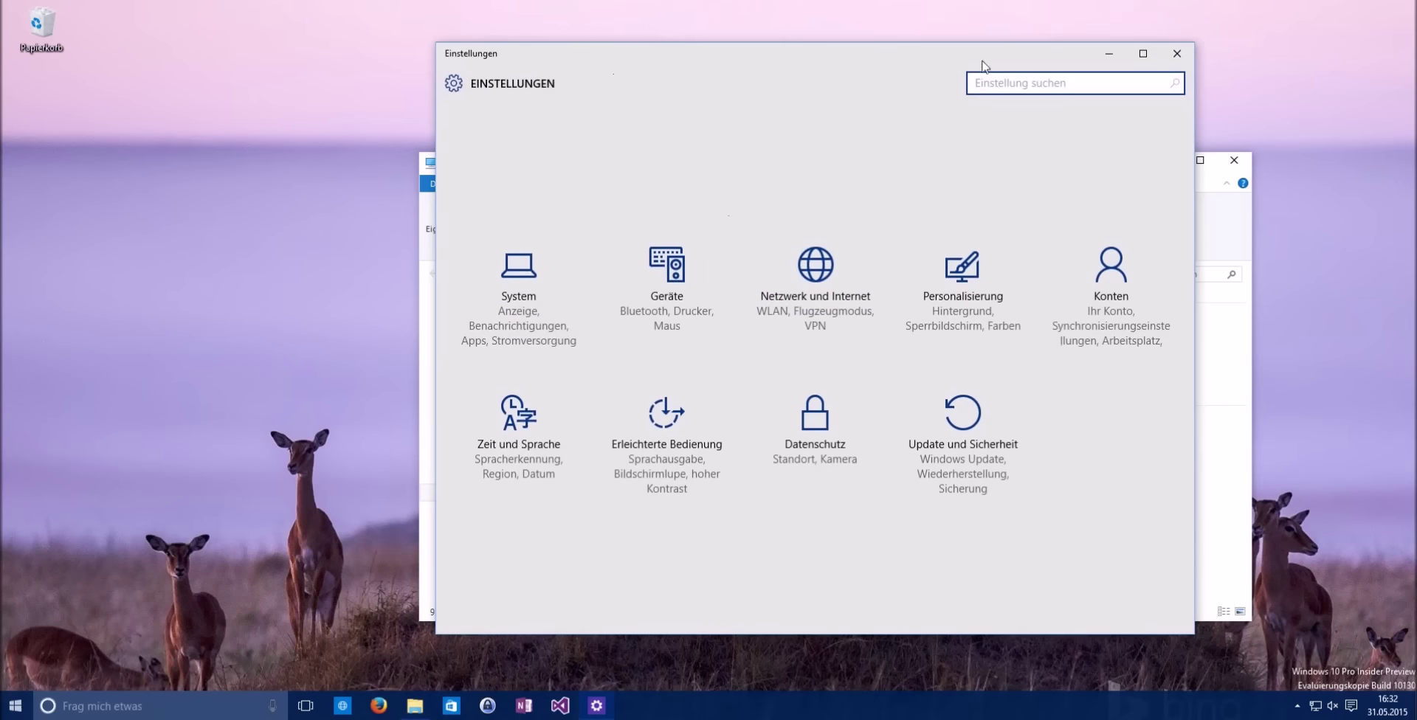
Step: Move the Einstellungen window to the left, and maximize it and restore it to its windowed size
drag(764, 57, 668, 63)
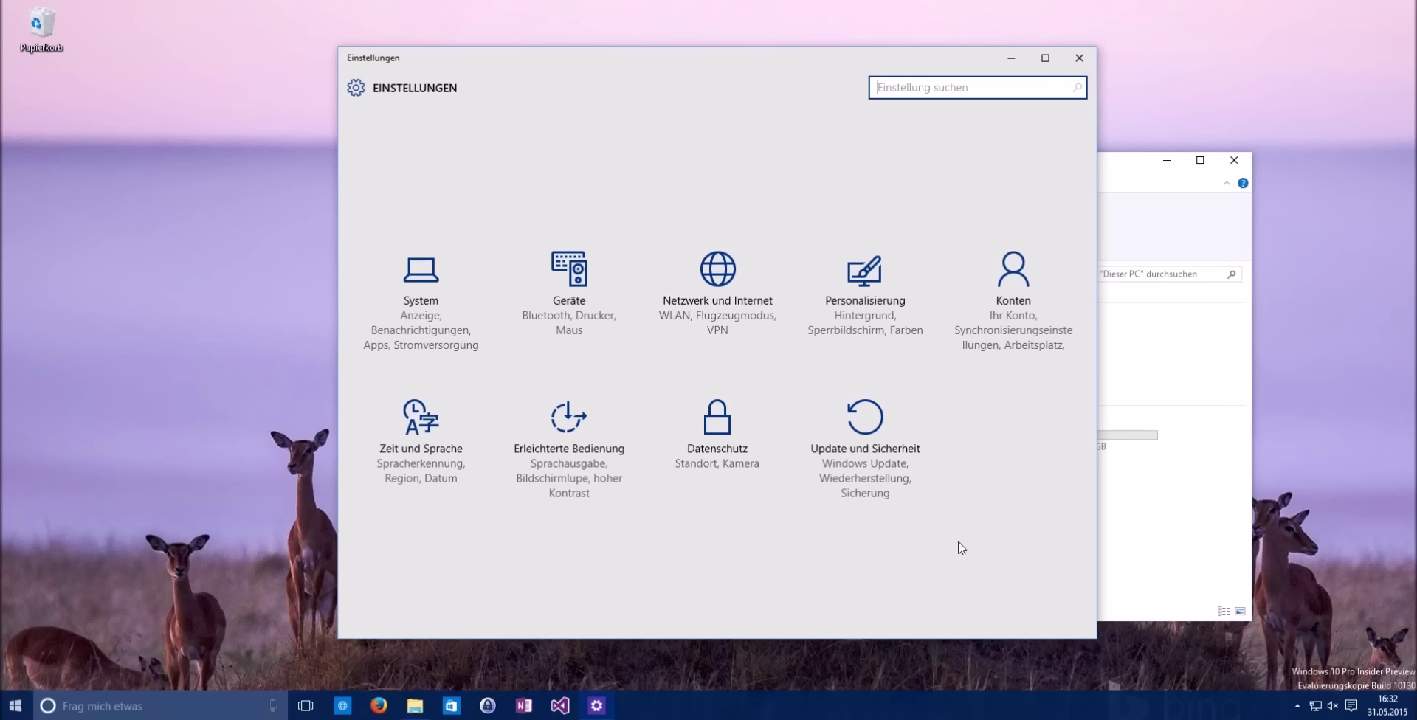
click(1045, 59)
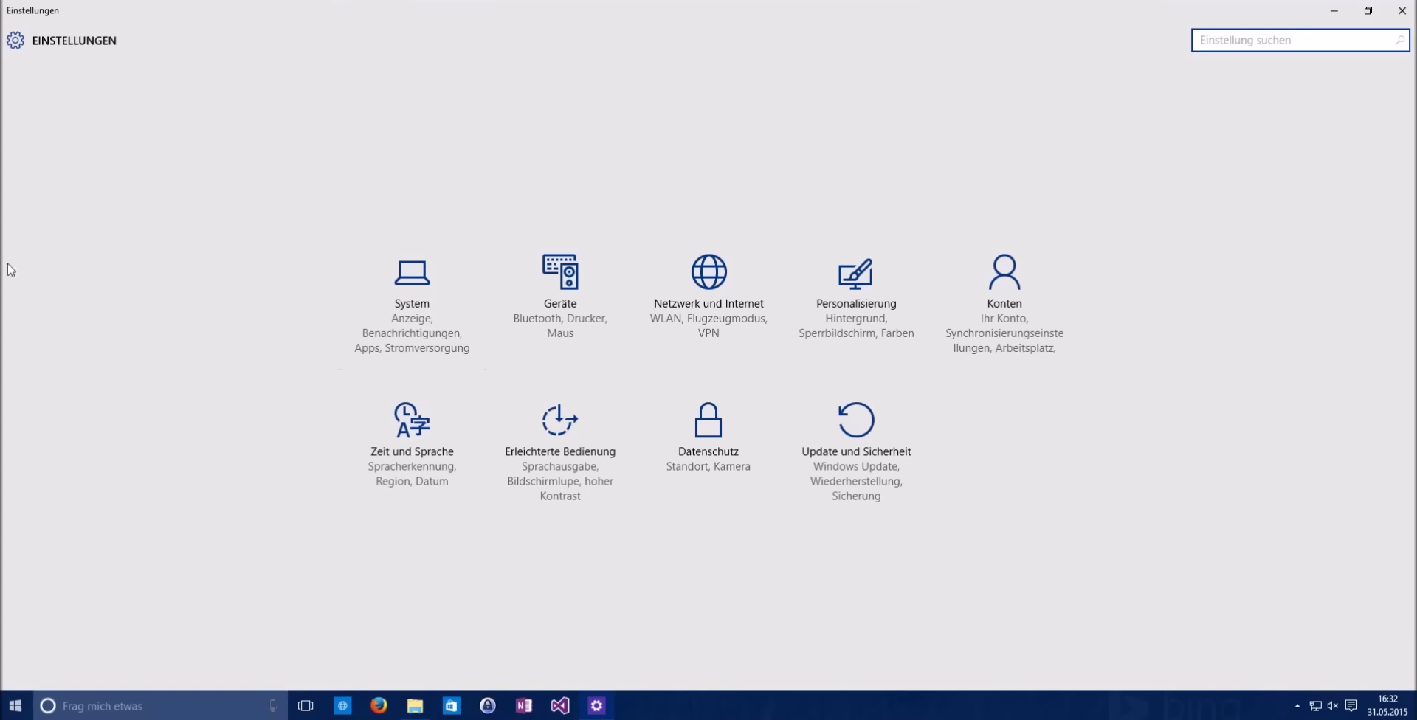
click(1368, 11)
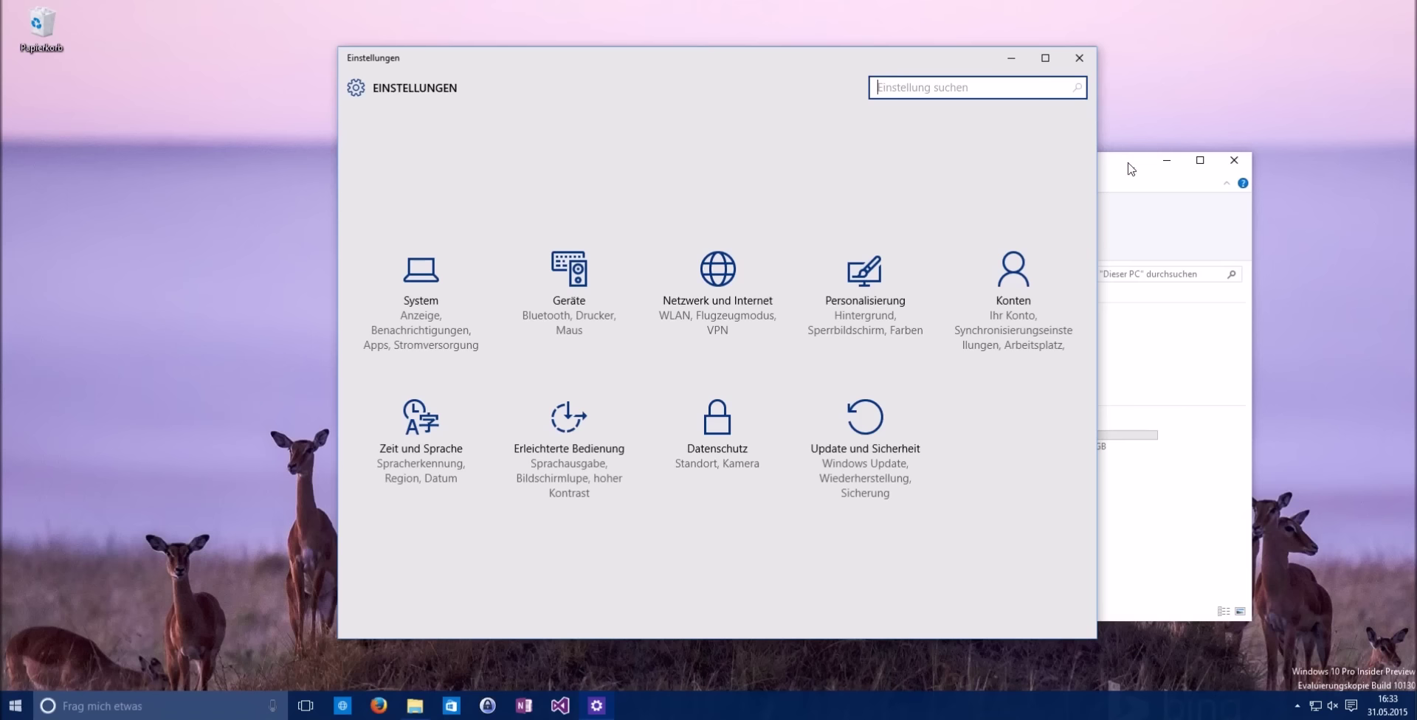
Step: Reposition the Dieser PC and Einstellungen windows so that they overlap, with Einstellungen in front
drag(1127, 174, 1064, 102)
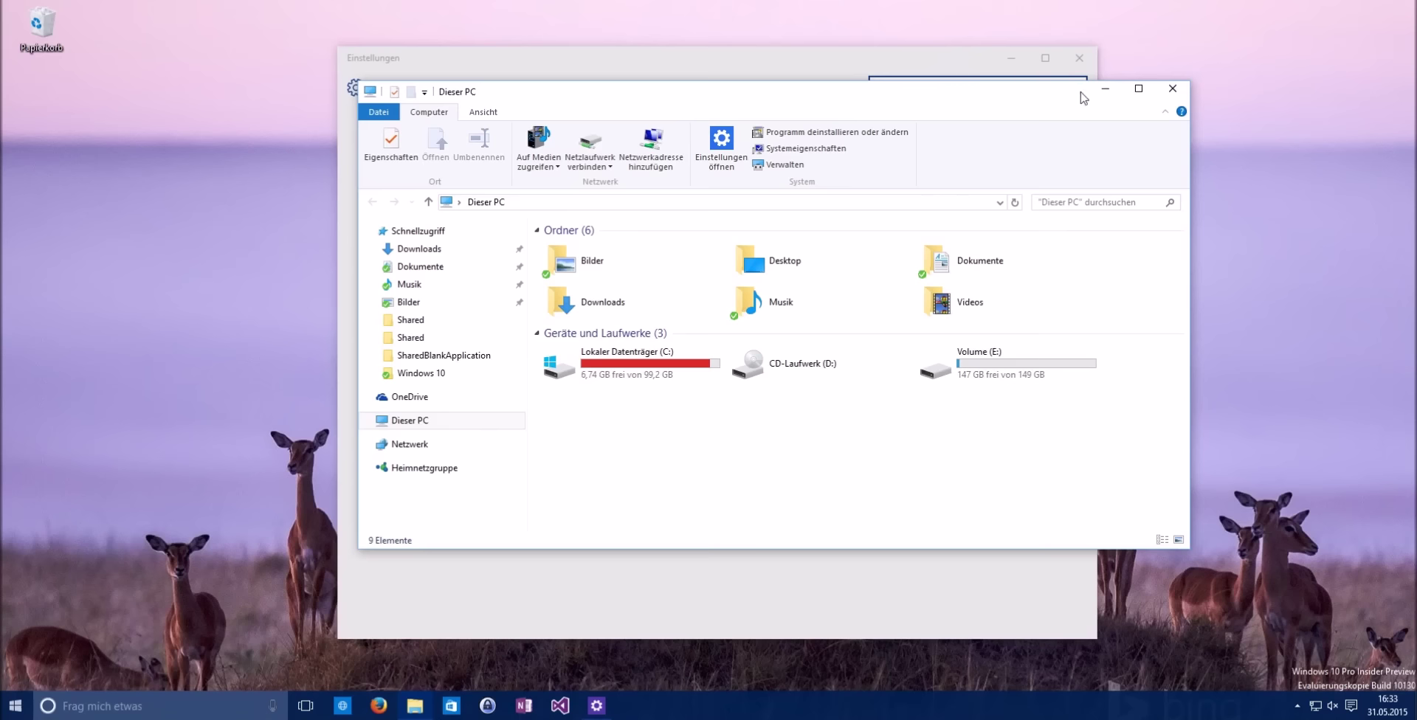
drag(1040, 96, 1096, 169)
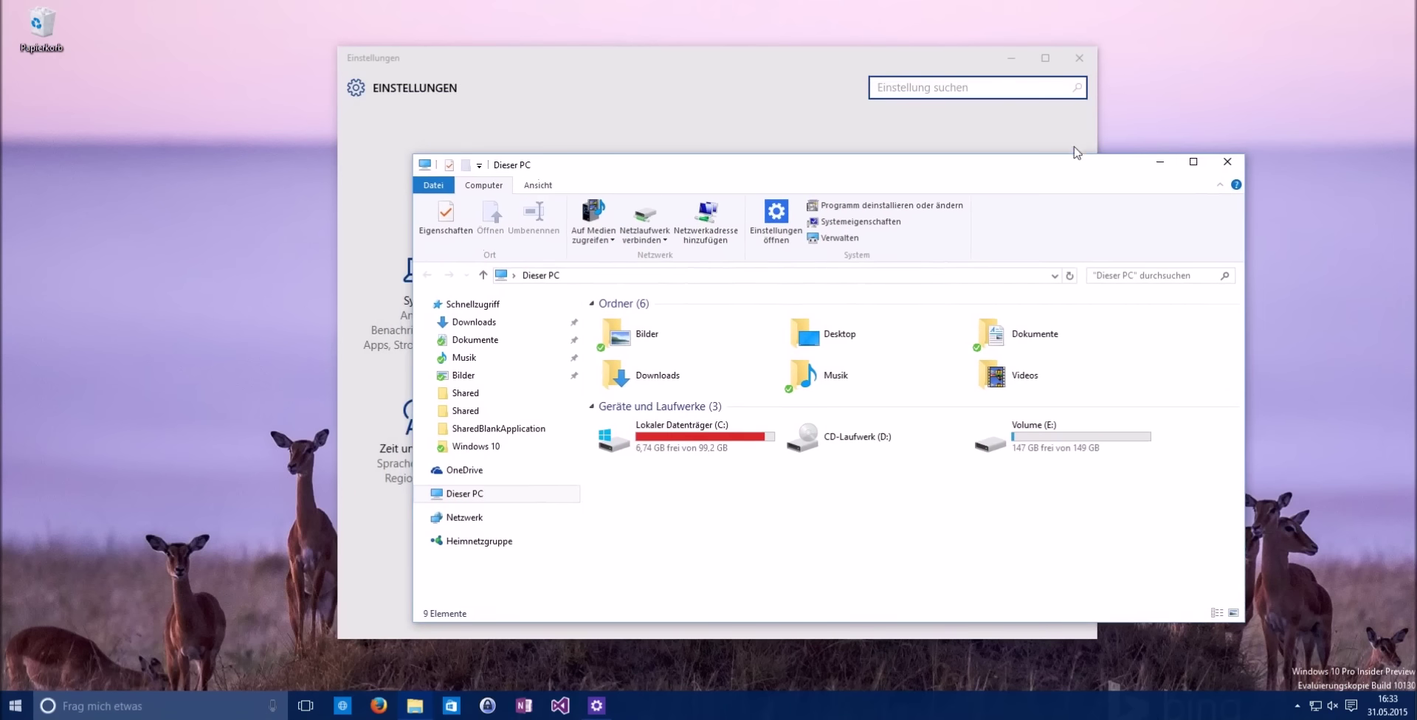
click(720, 64)
drag(723, 70, 675, 85)
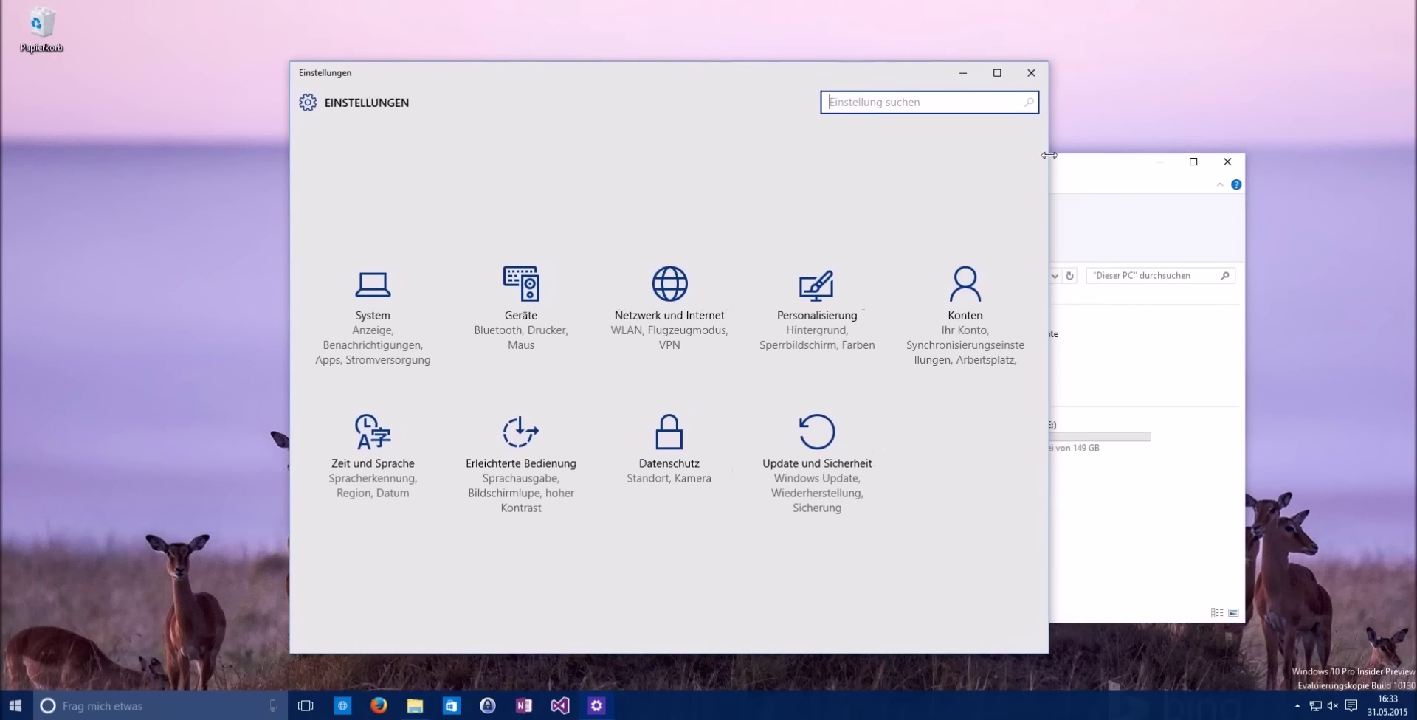
Step: Alternate focus between the Dieser PC and Einstellungen windows, nudge Dieser PC slightly, and end with Einstellungen in front
click(1073, 171)
click(787, 77)
click(1073, 180)
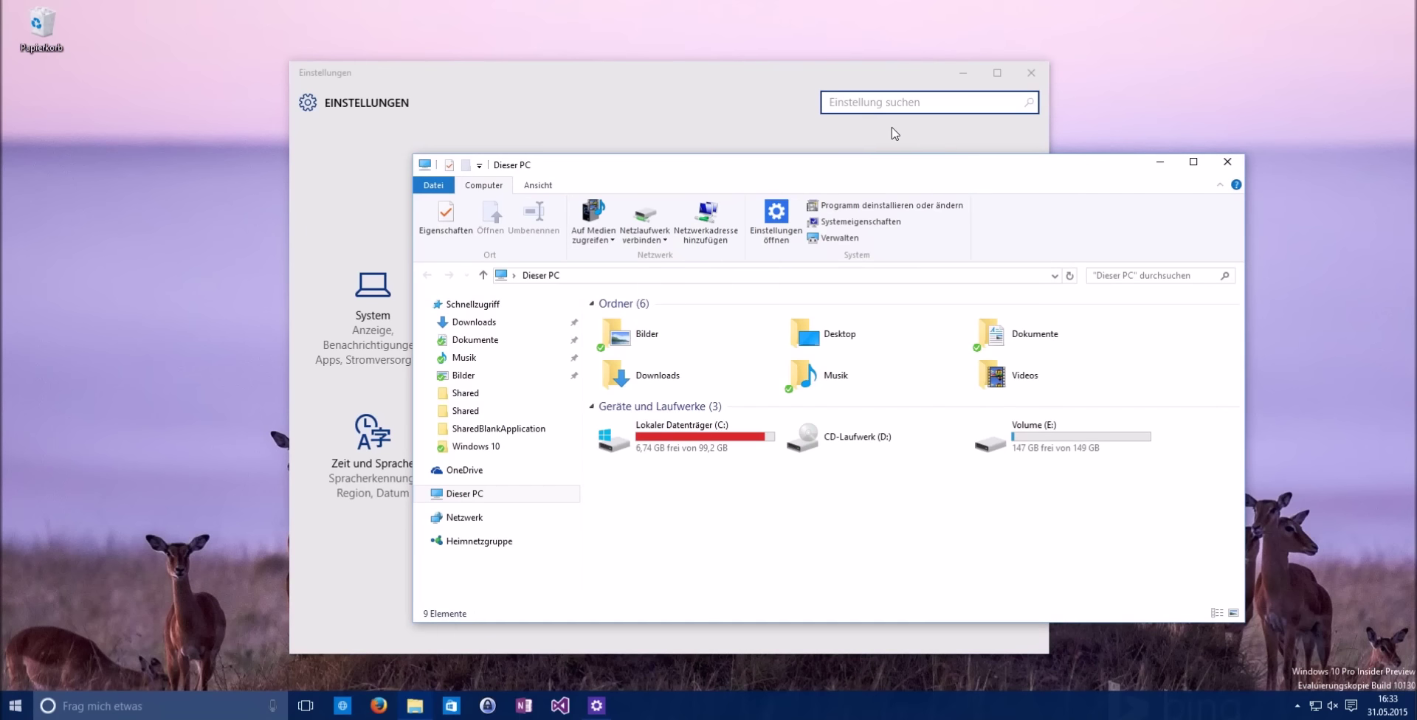
drag(851, 178, 864, 187)
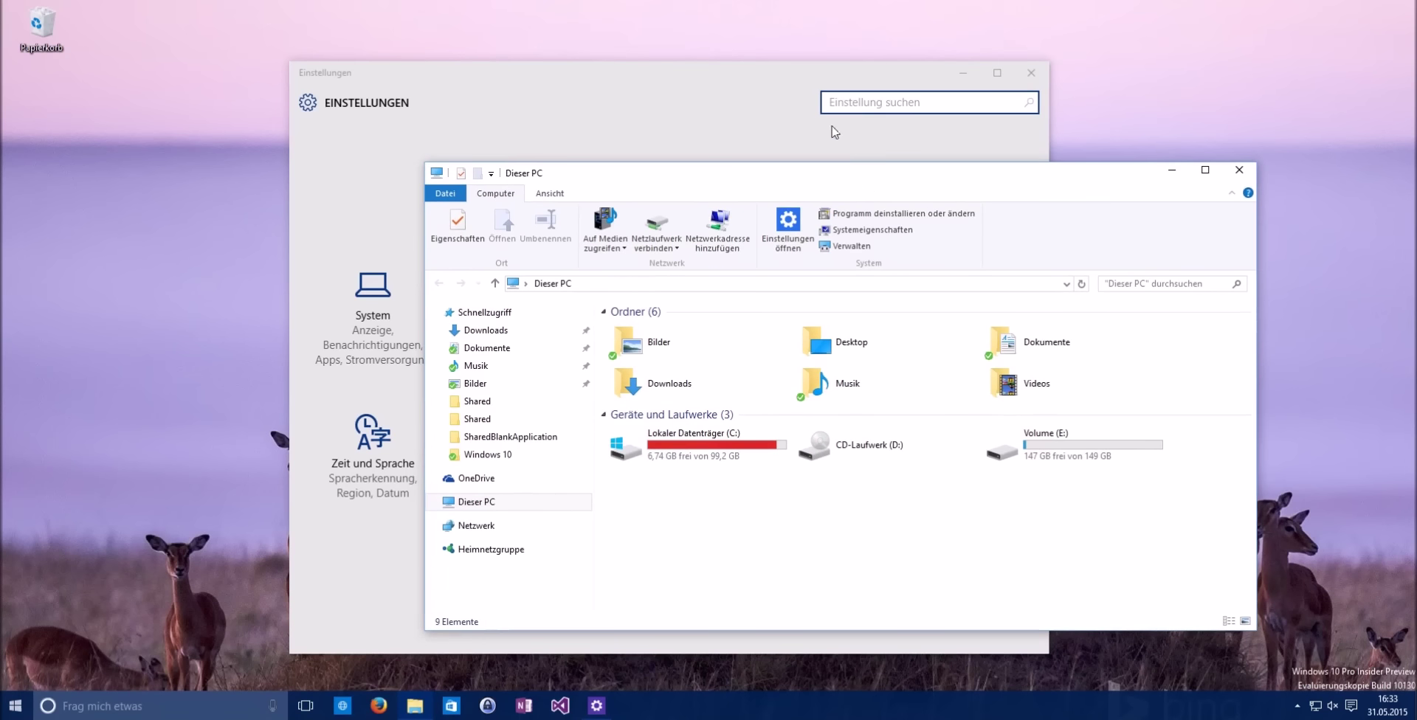
click(745, 75)
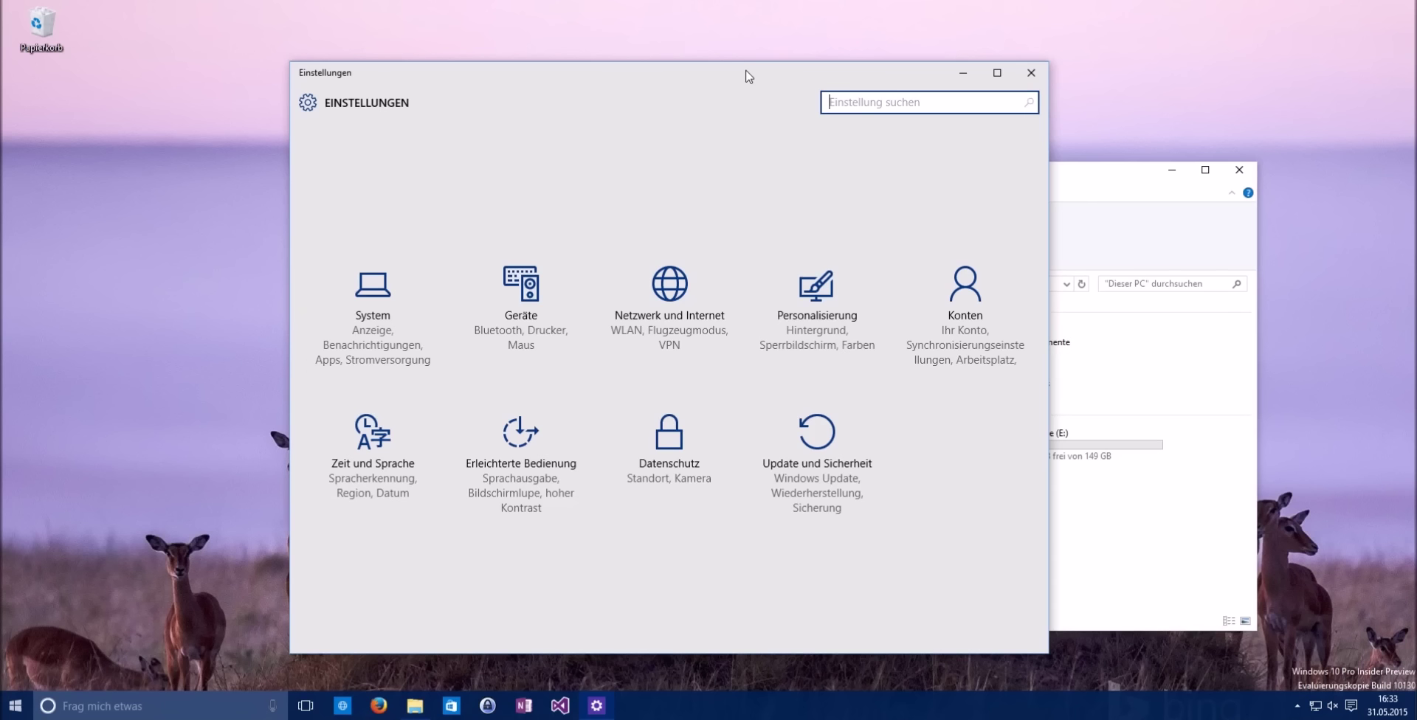
Step: Open the Personalisierung settings and examine the available background types without changing the selection
click(828, 314)
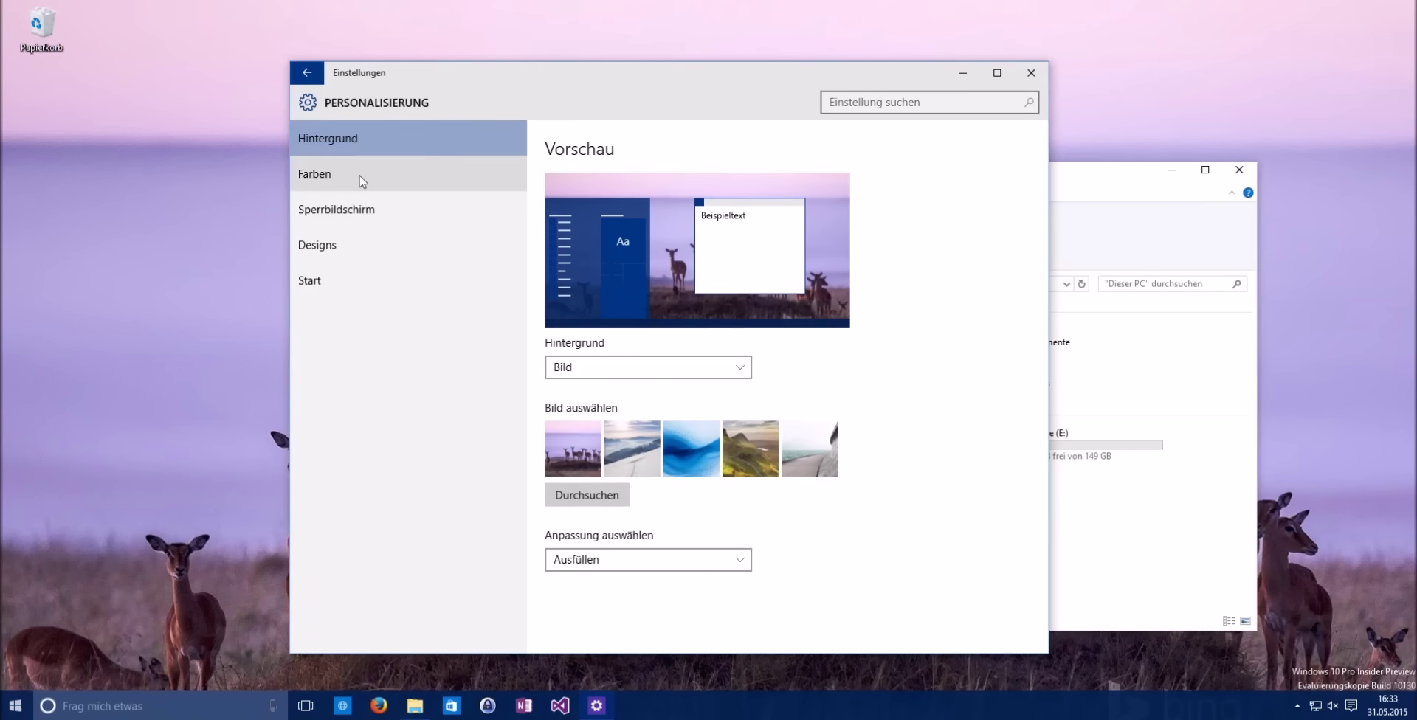
click(683, 369)
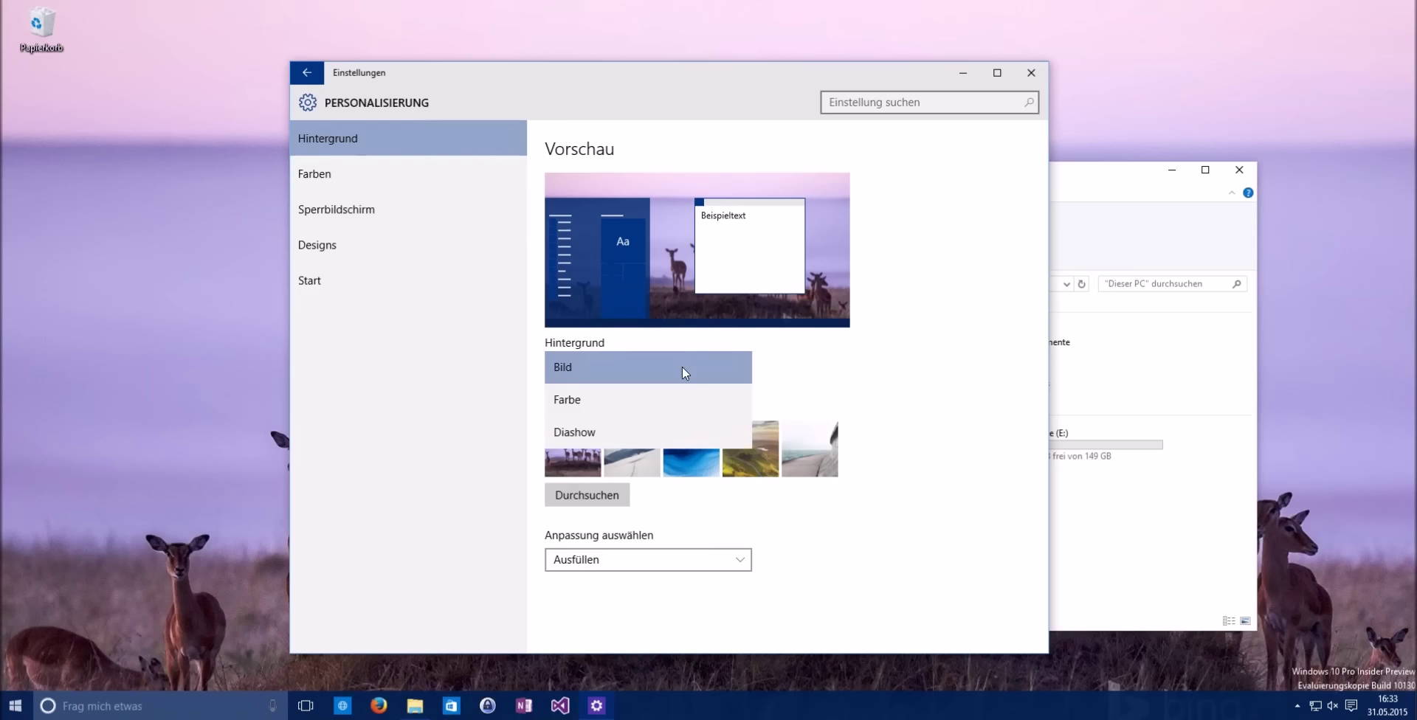
click(343, 181)
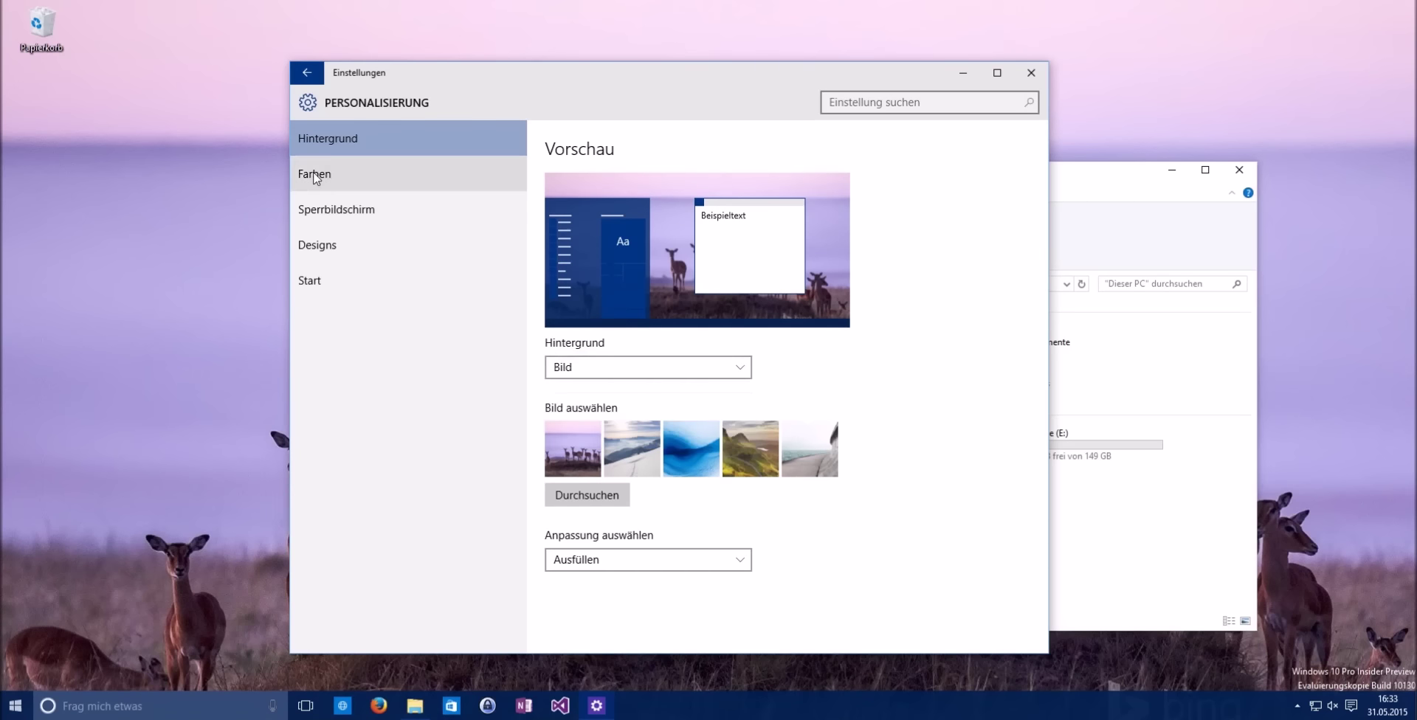
Step: Under Farben, enable the automatic accent colour and disable both colour and transparency for Start menu, taskbar and Info-Center
click(315, 177)
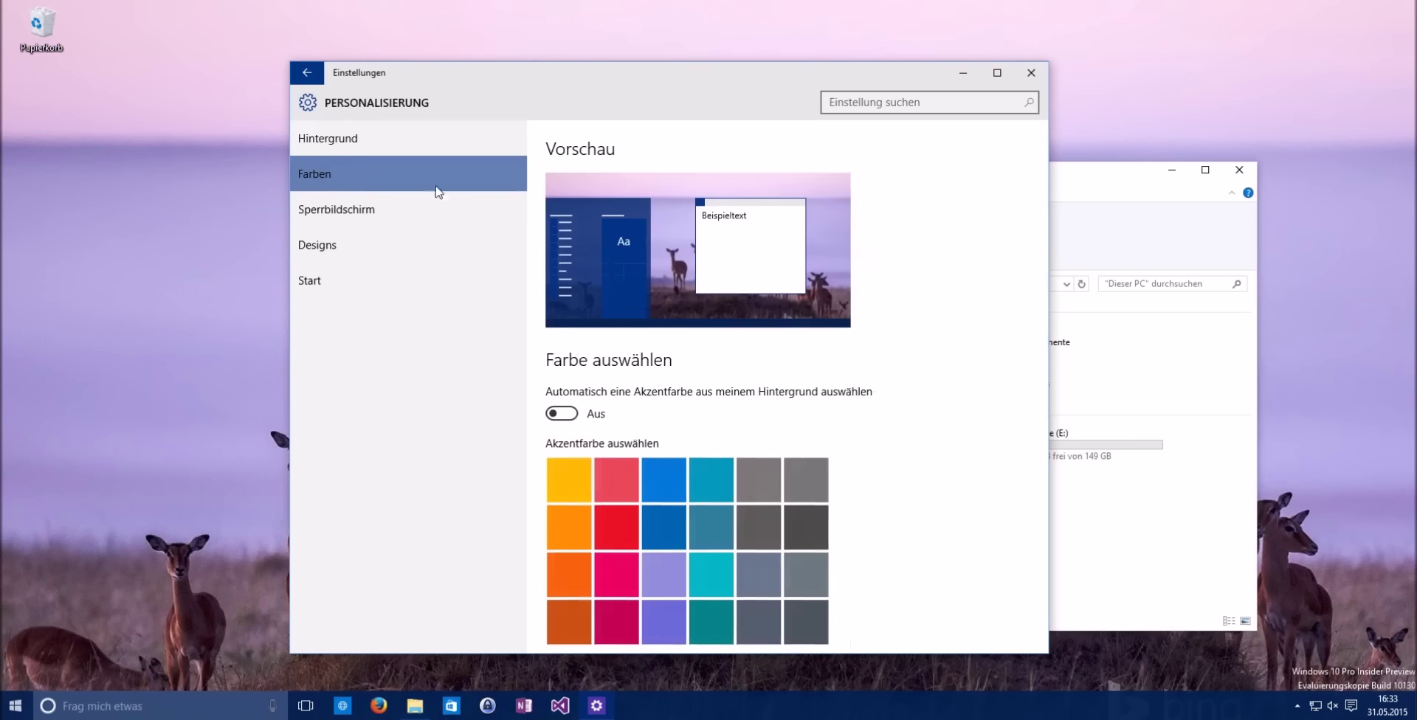
click(563, 414)
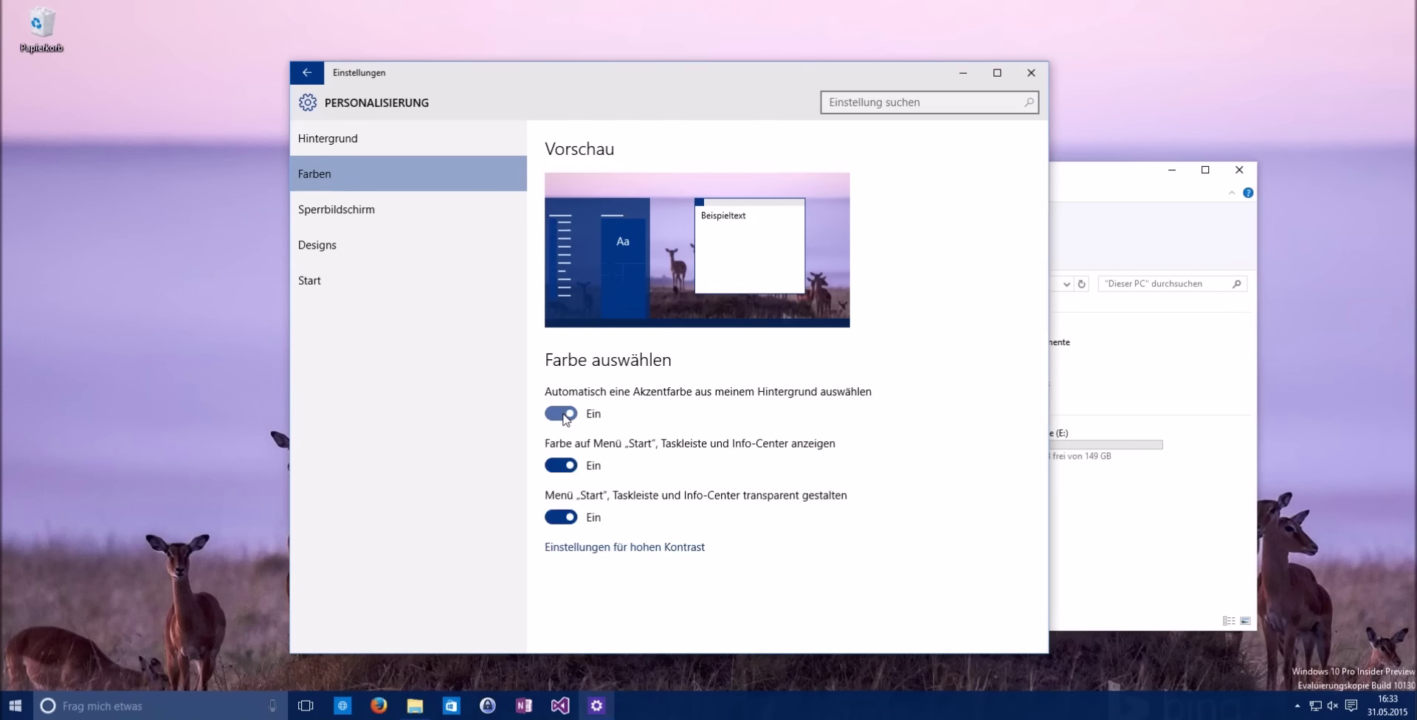
click(565, 466)
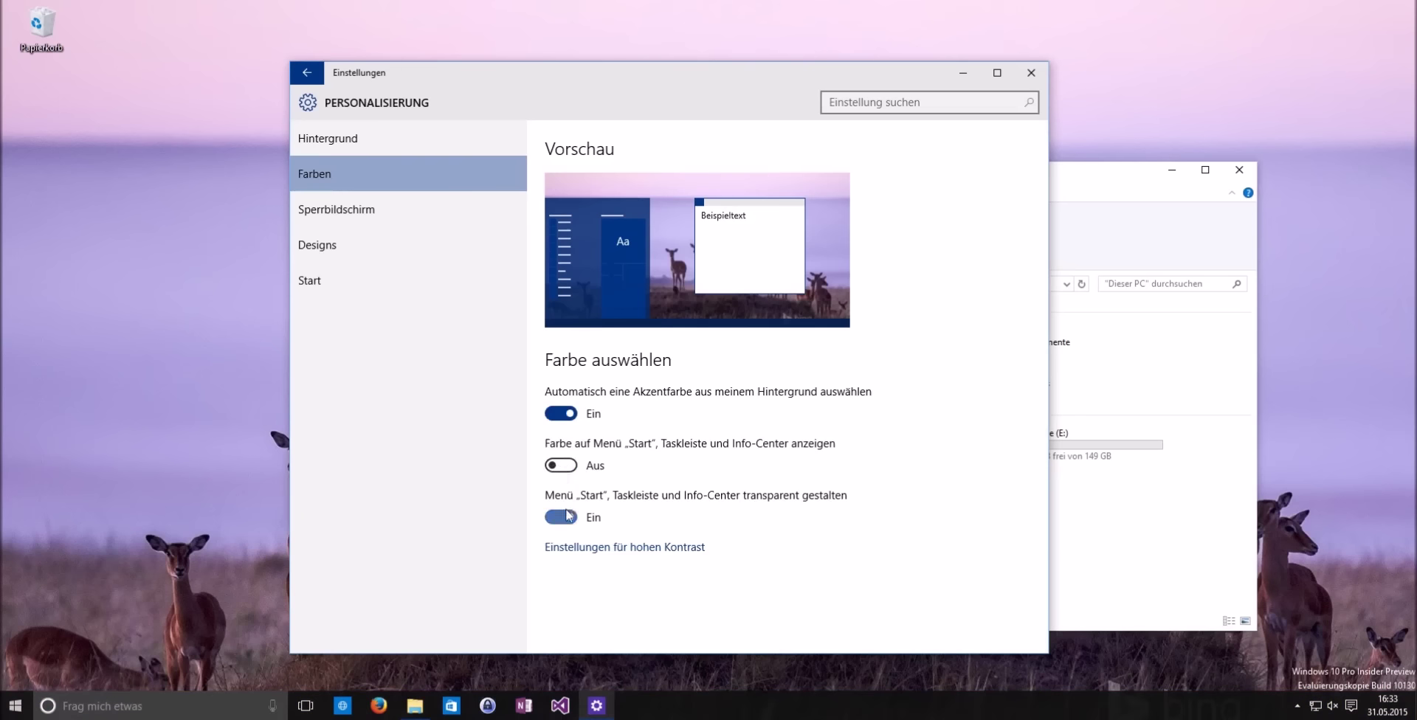
click(564, 519)
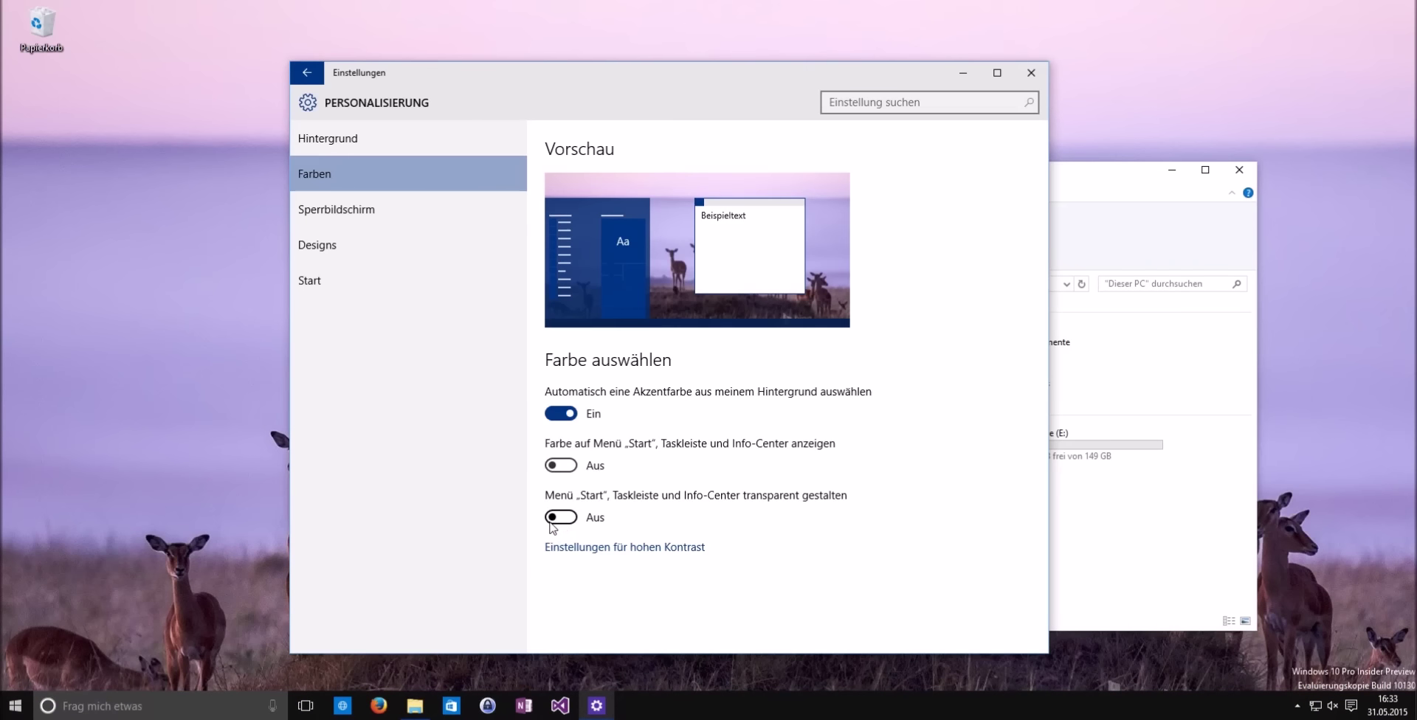
Step: Switch the automatic accent colour off and on again, moving the window up in between, and return to the settings overview
click(651, 715)
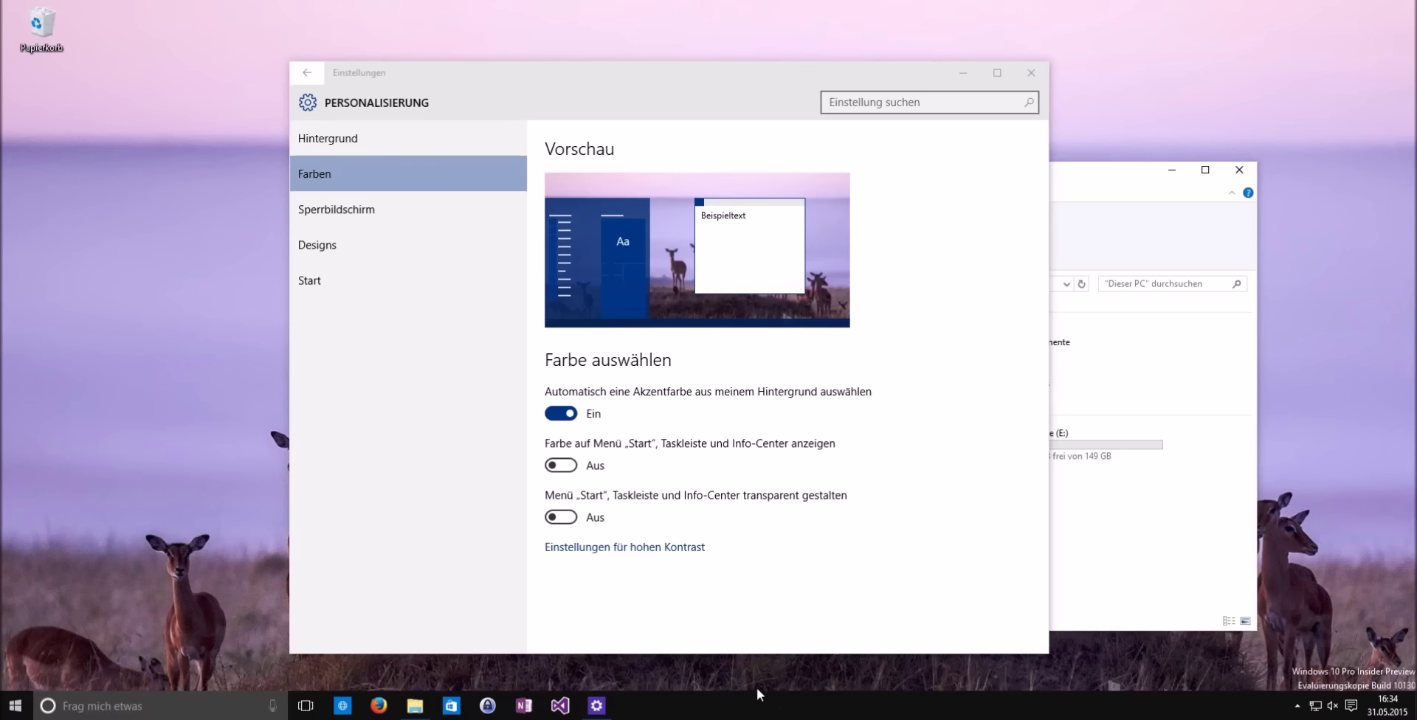
click(650, 84)
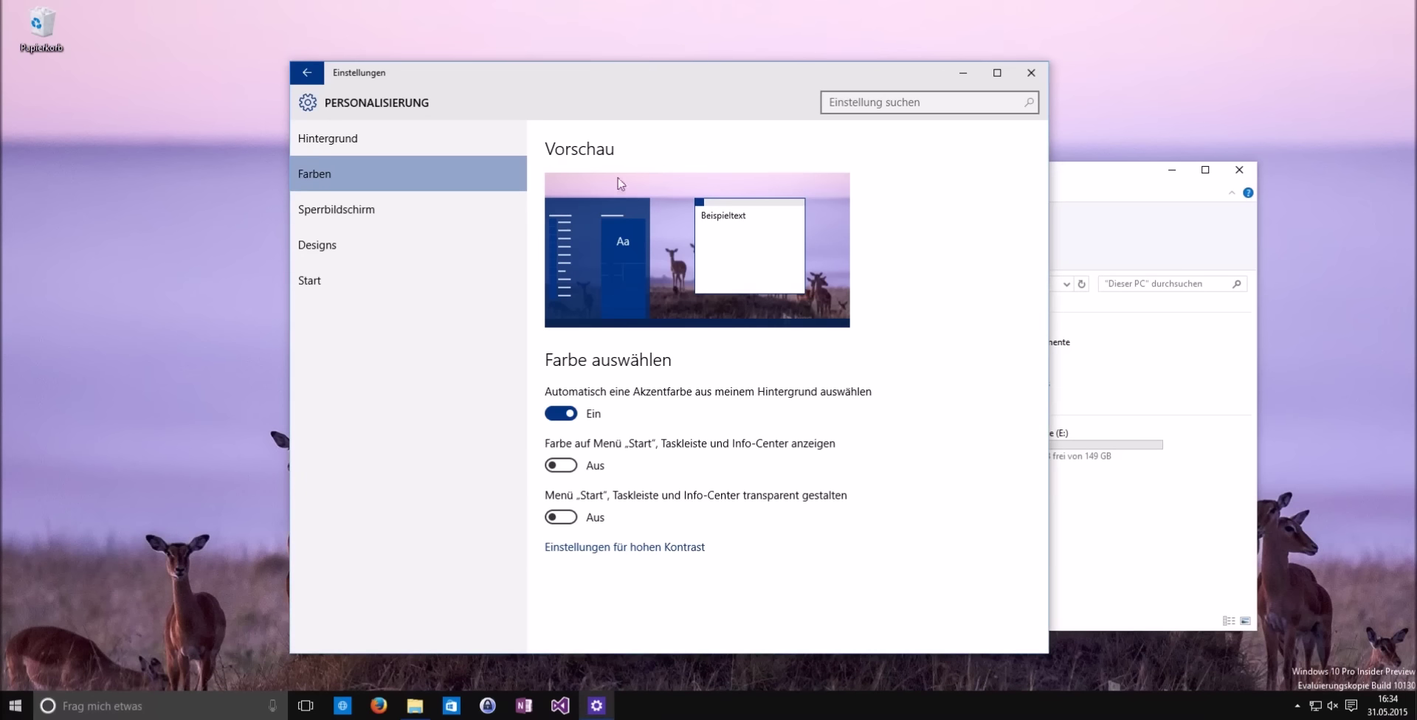
click(564, 416)
drag(629, 79, 638, 29)
click(574, 363)
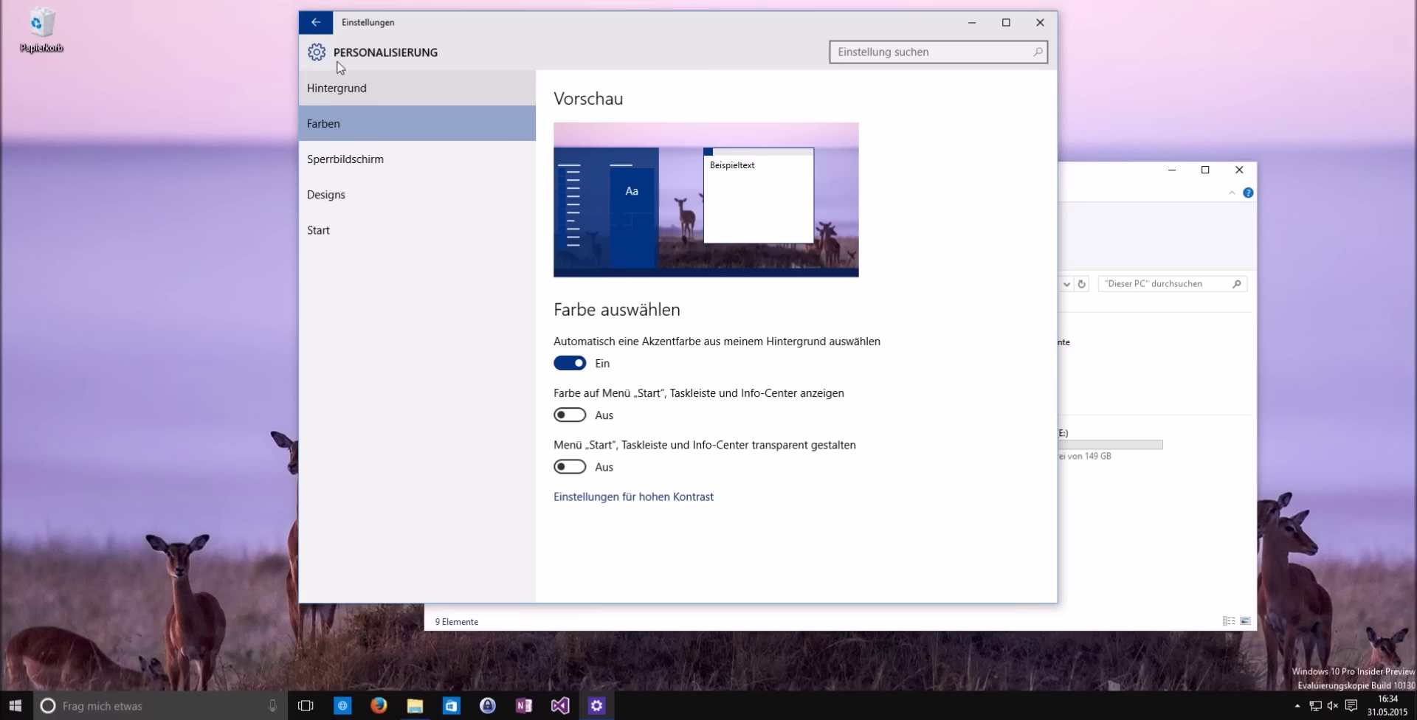
click(316, 23)
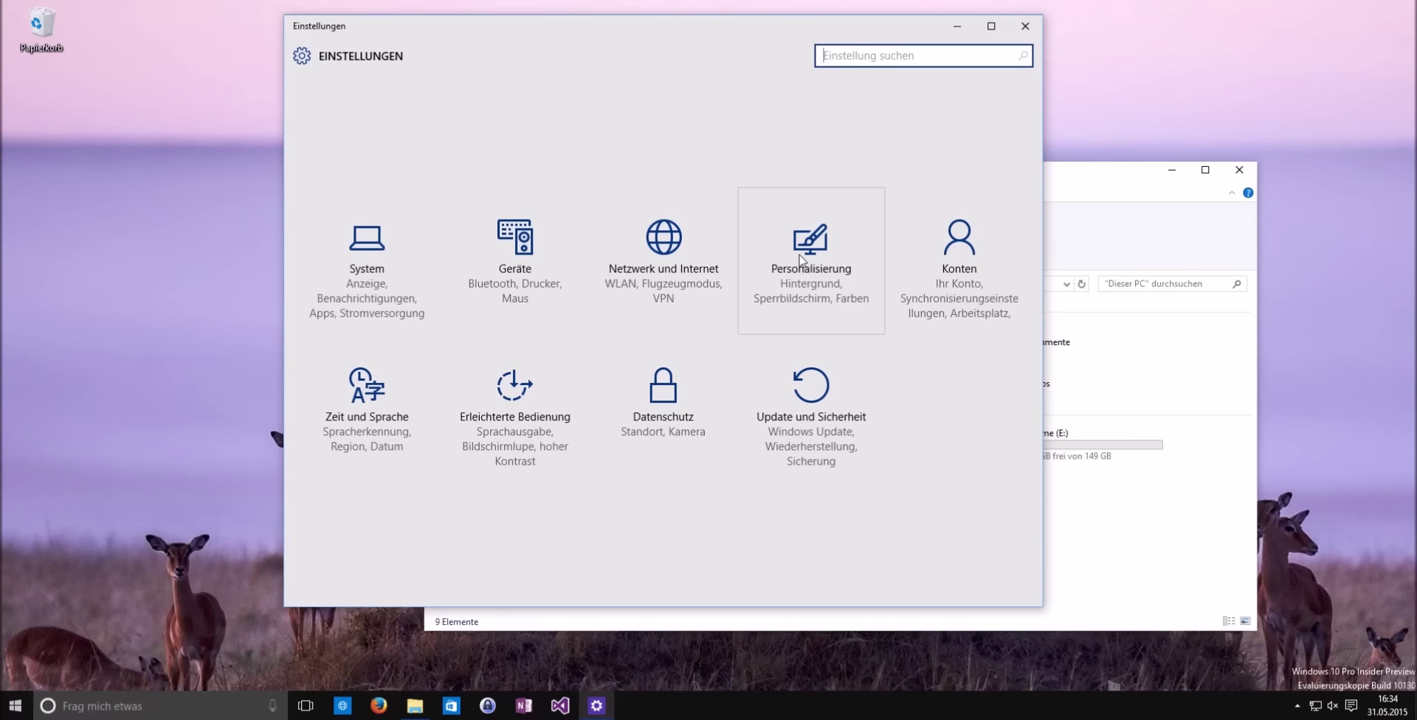
Step: Under Personalisierung > Farben, enable colour on the Start menu, taskbar and Info-Center, and check the look of the Start menu
click(857, 256)
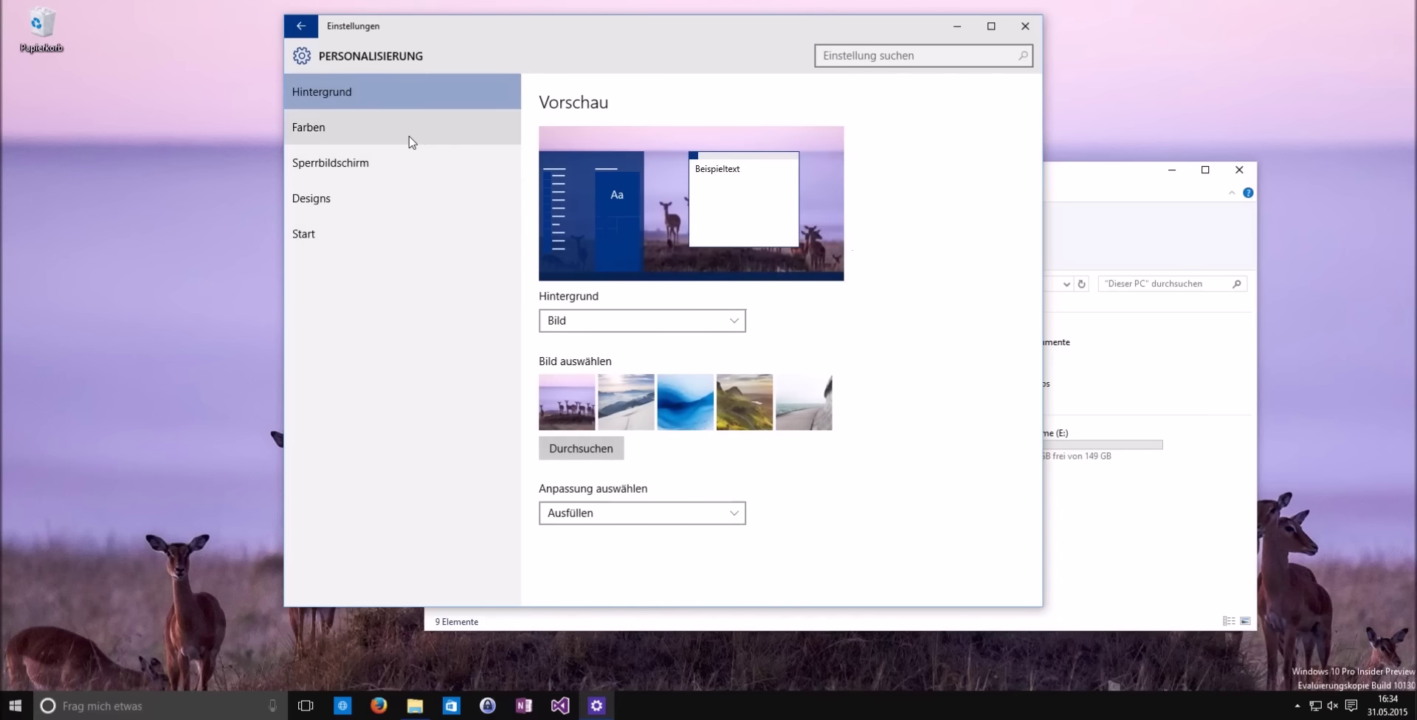
click(411, 142)
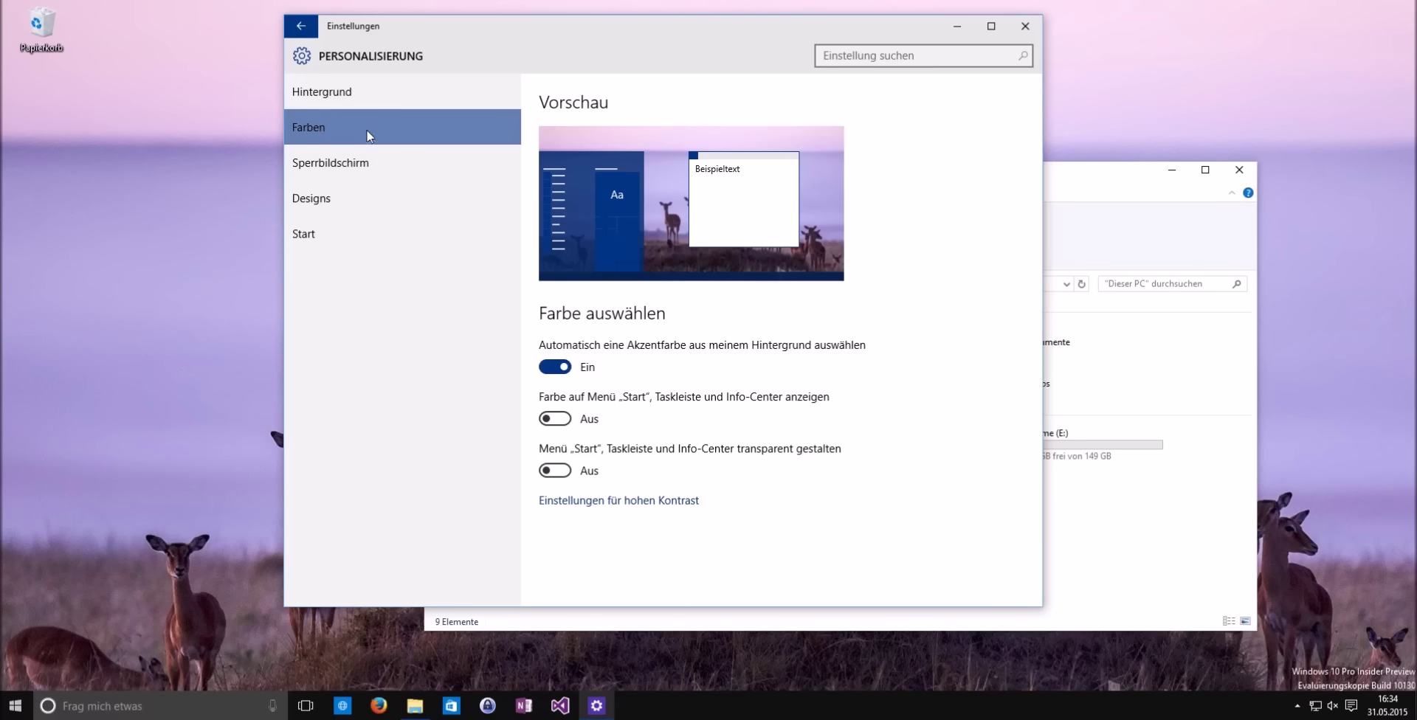
click(558, 420)
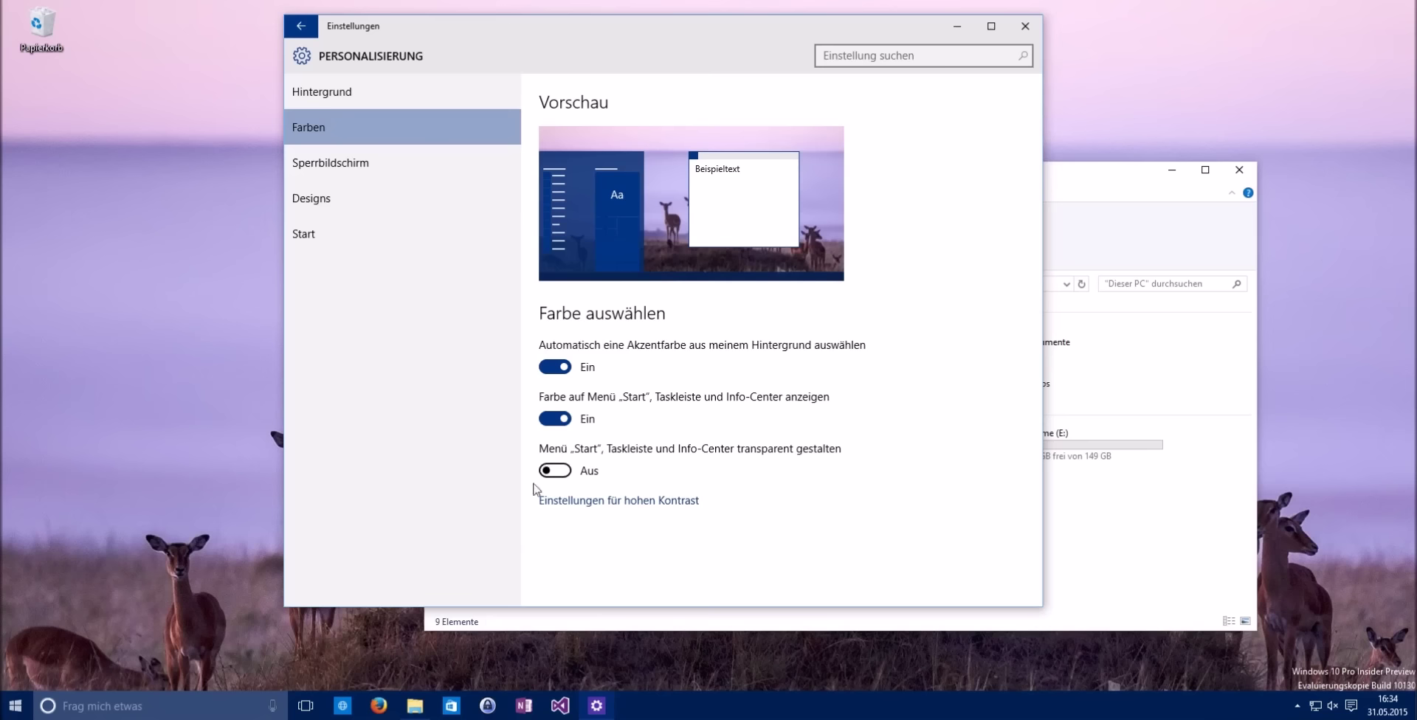
click(11, 706)
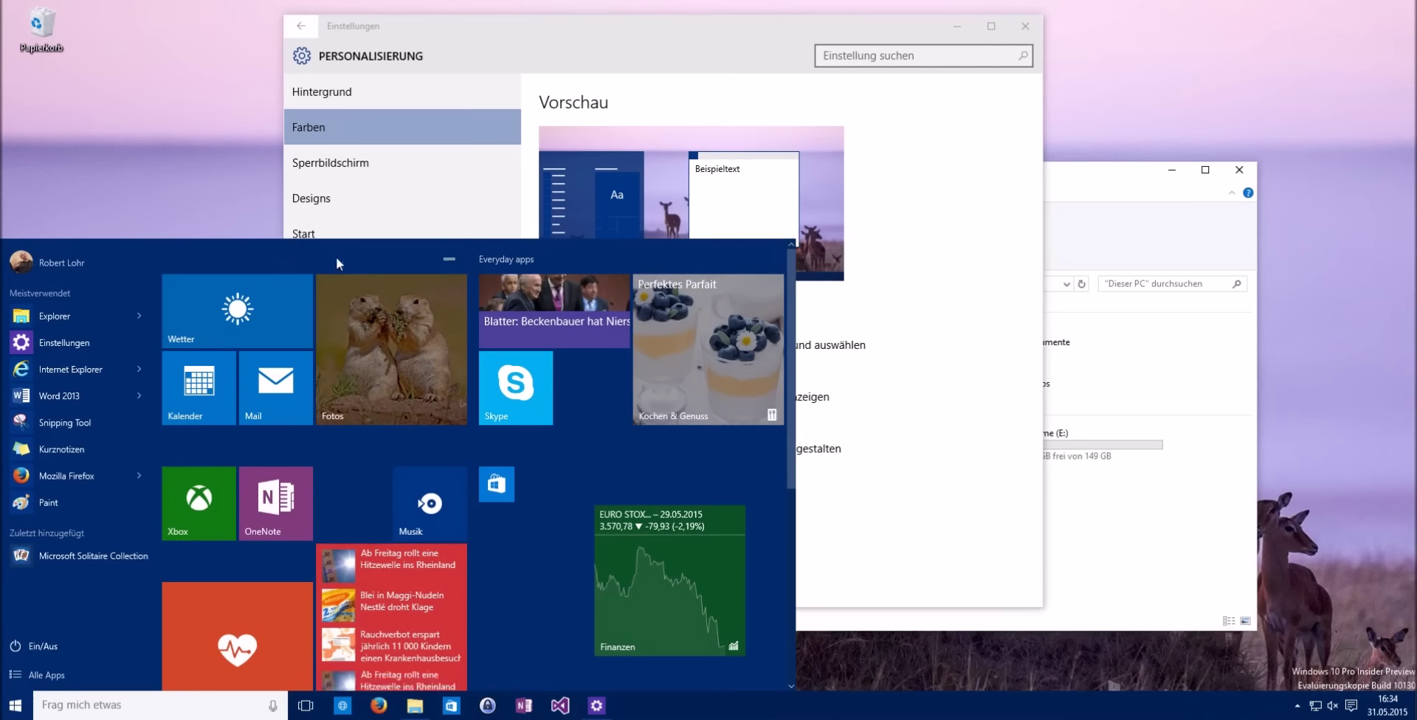
key(Escape)
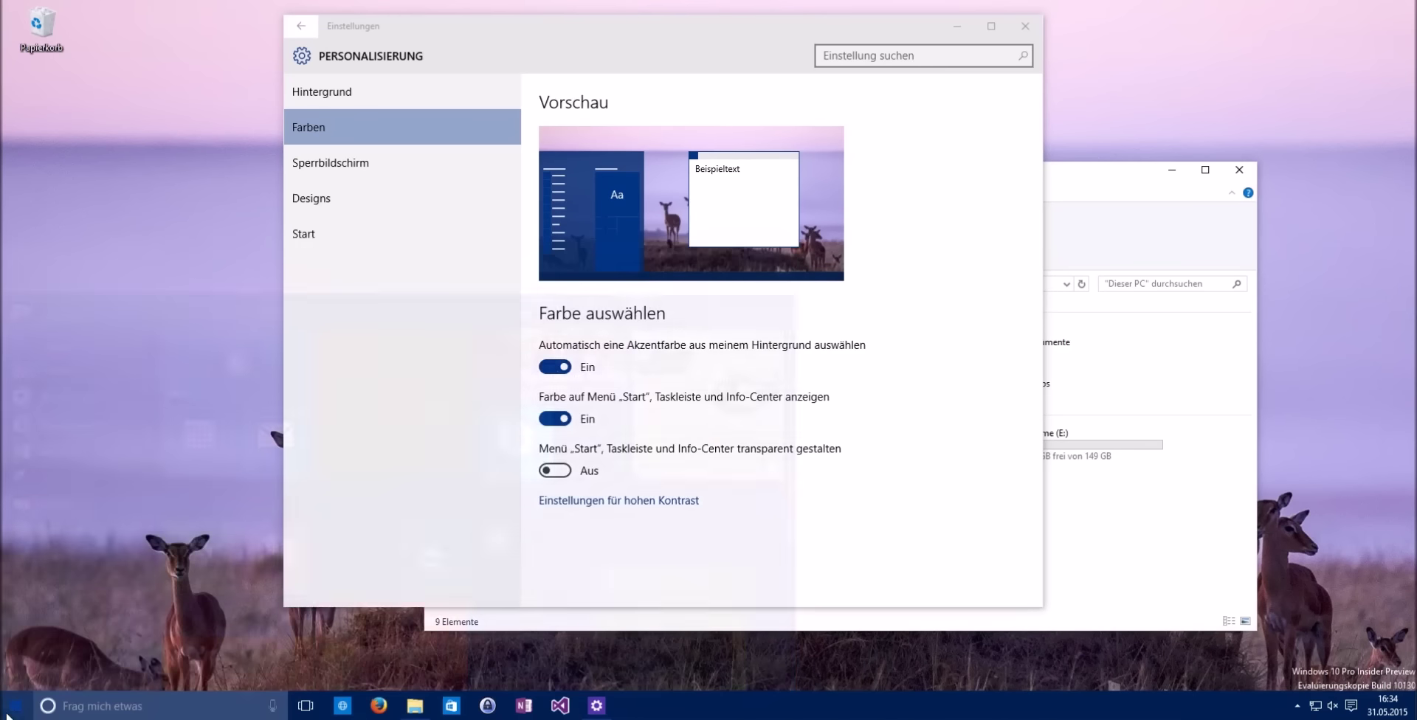
Step: Turn on transparency for the Start menu, taskbar and Info-Center, inspect the Start menu, and turn transparency off again
click(555, 471)
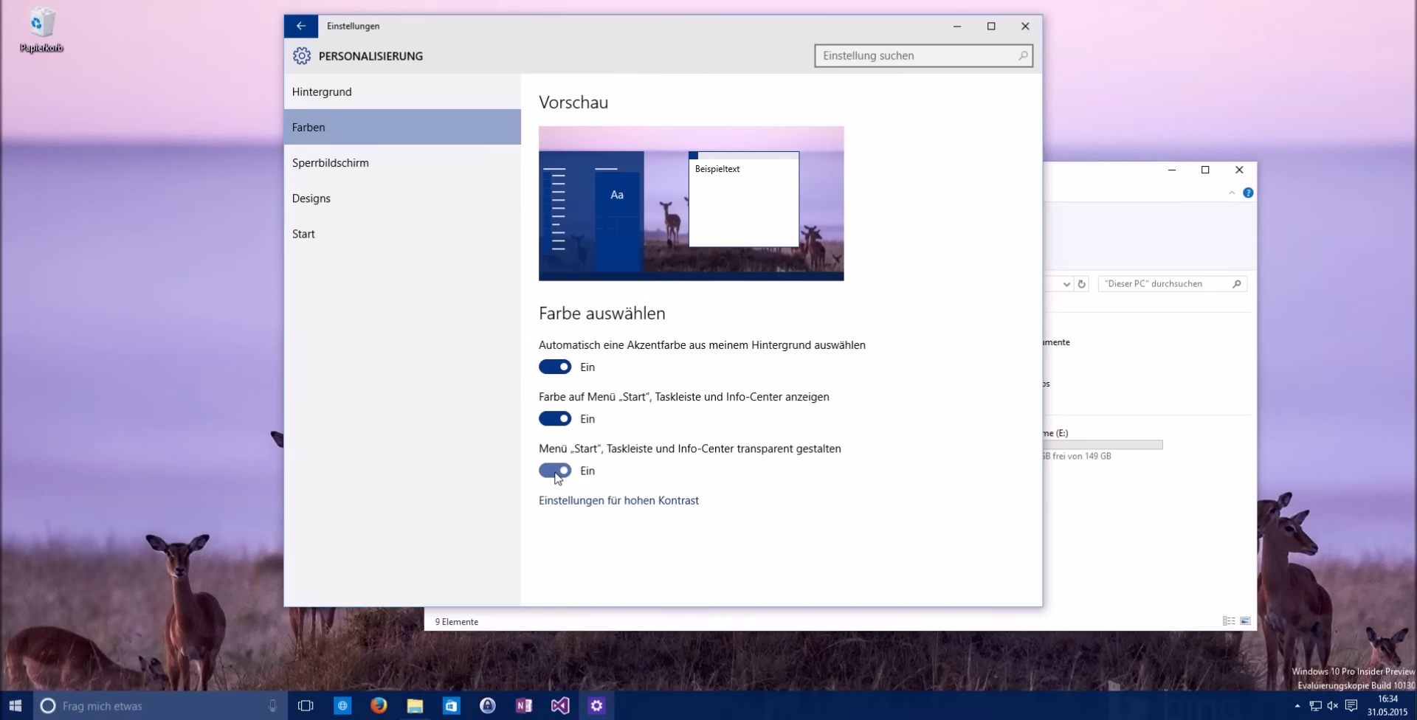
click(15, 705)
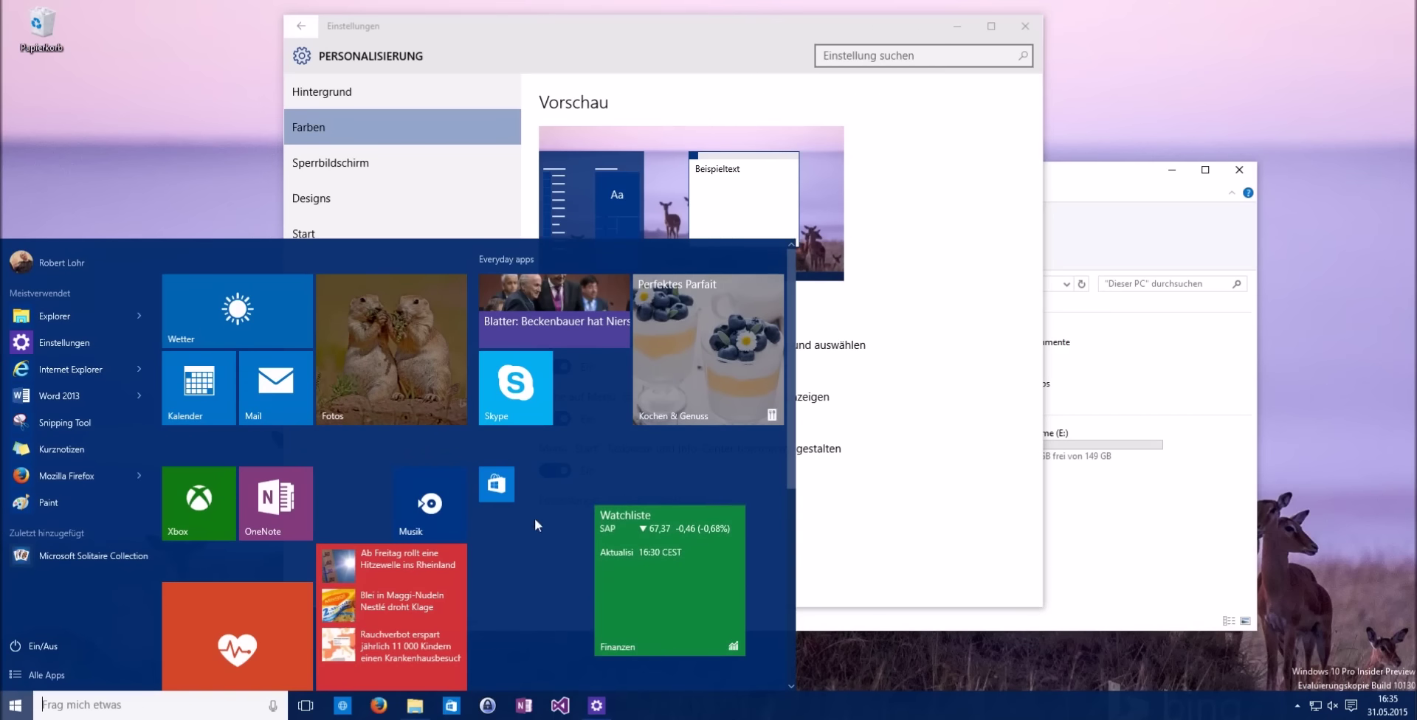
click(878, 503)
click(564, 471)
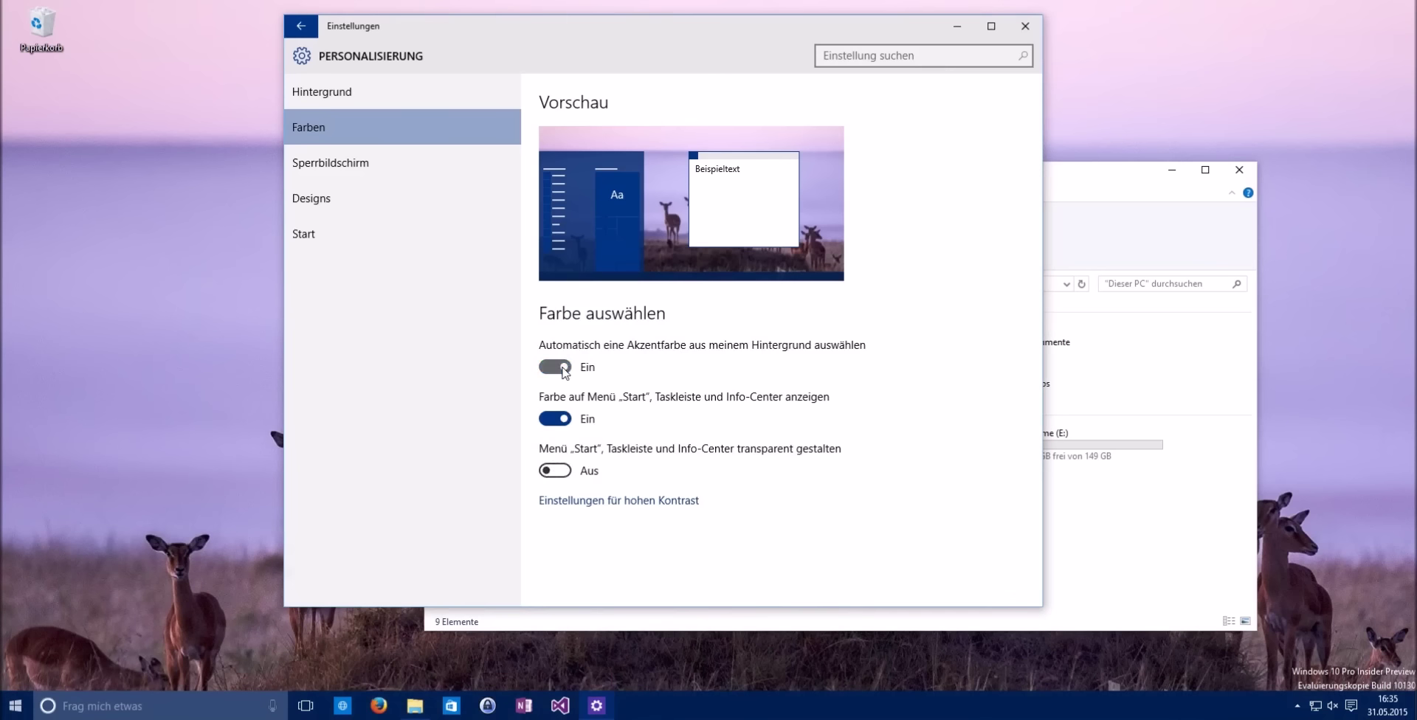
Step: Disable the automatic accent colour, choose the bright red accent colour, and check it in the Start menu
click(564, 368)
scroll(613, 413, down, 2)
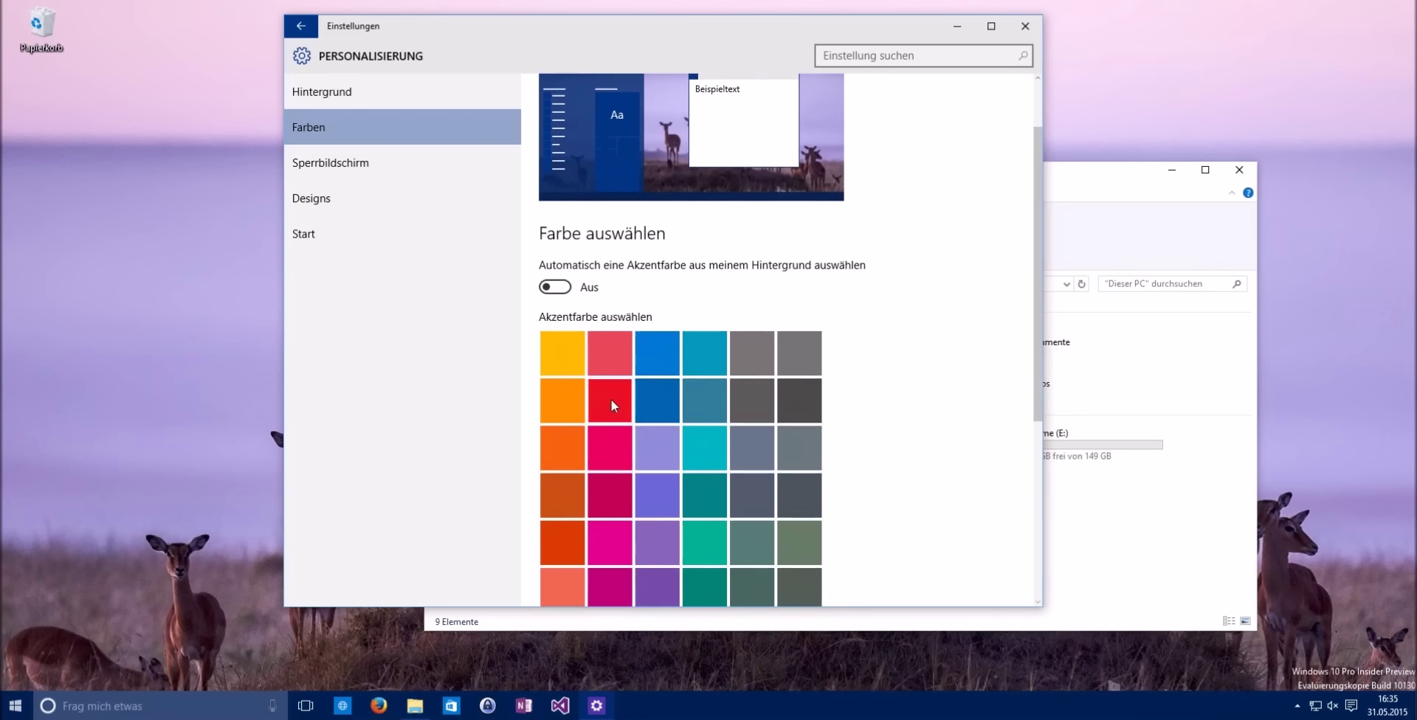
click(611, 400)
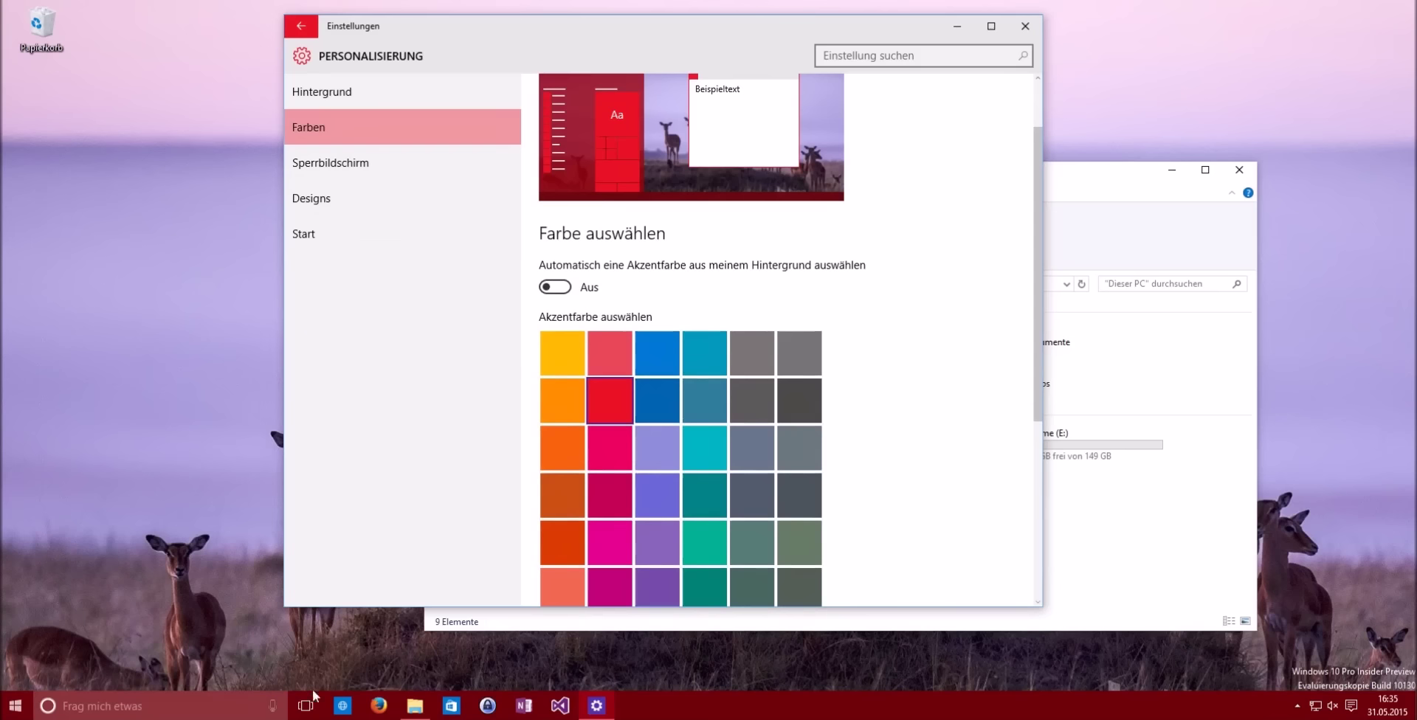
click(15, 706)
click(478, 28)
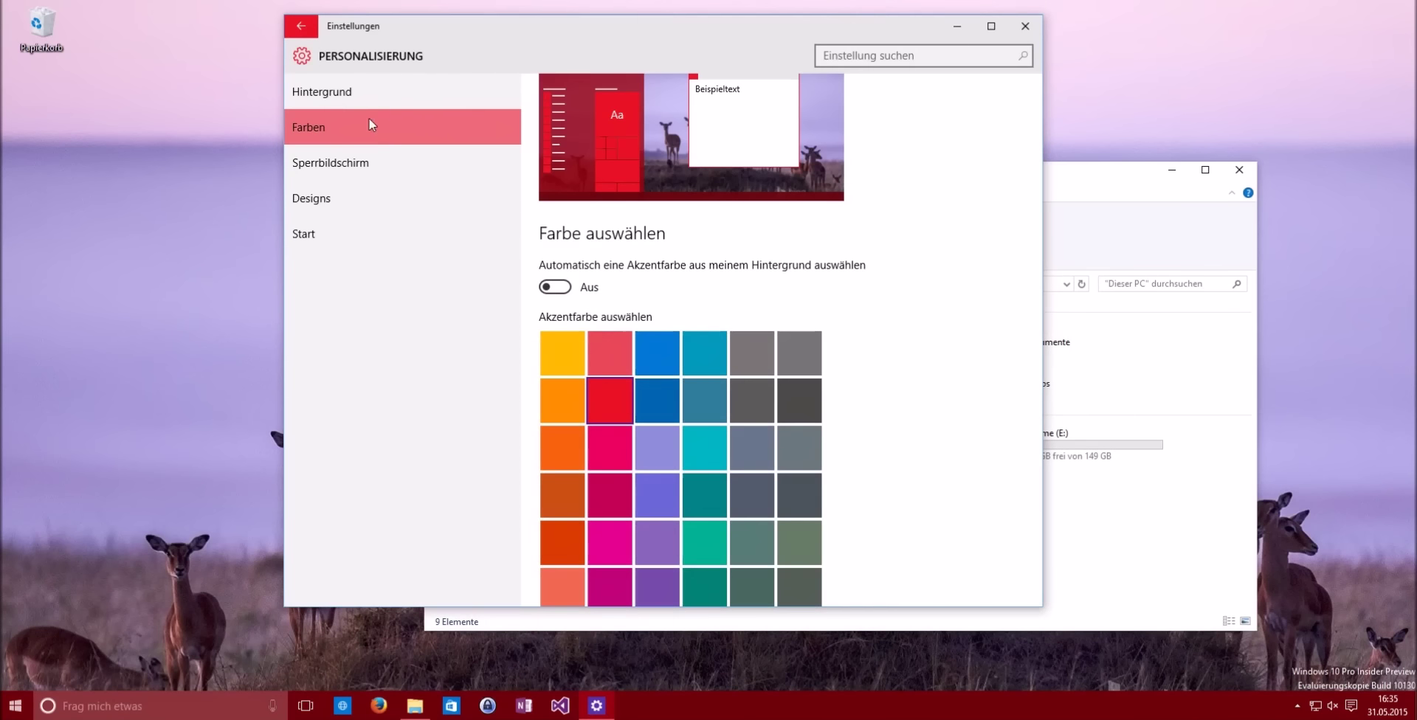
Step: Change the accent colour to dark orange and toggle the automatic accent colour, leaving it enabled
click(561, 547)
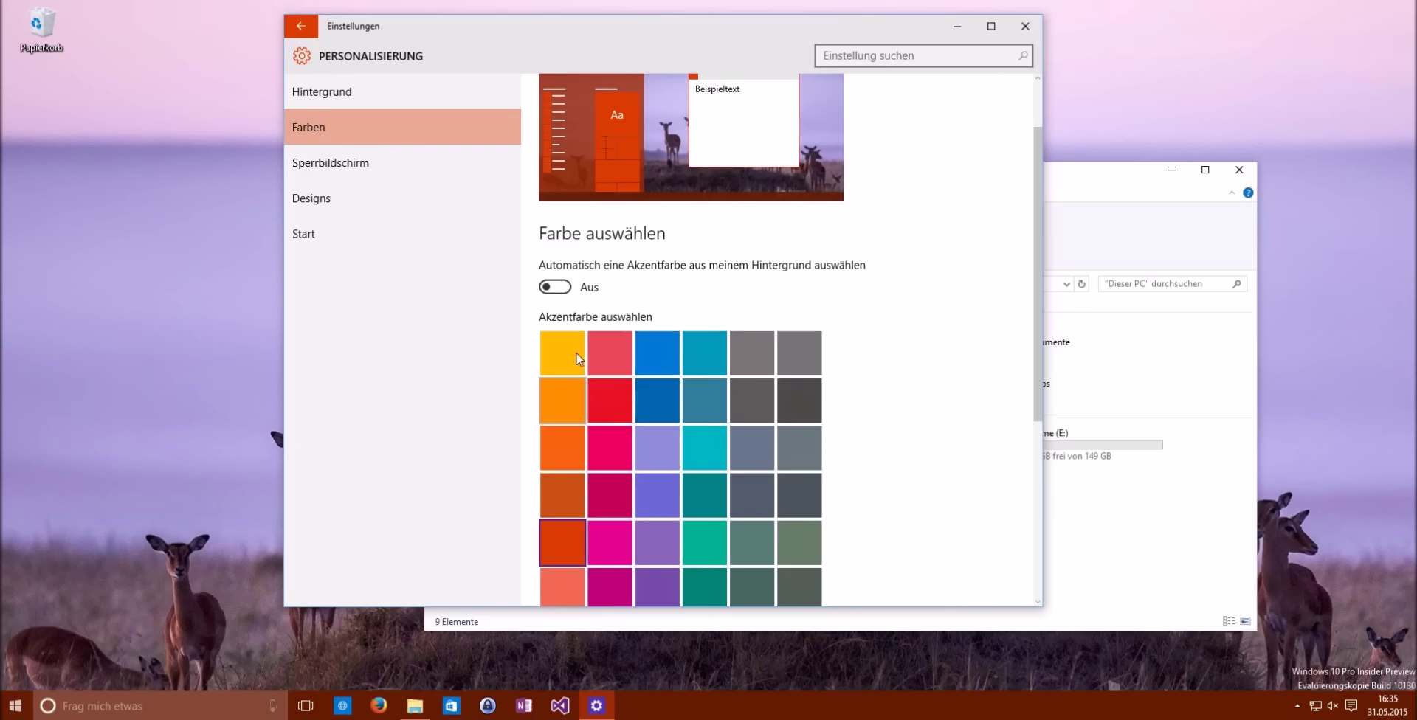
click(554, 286)
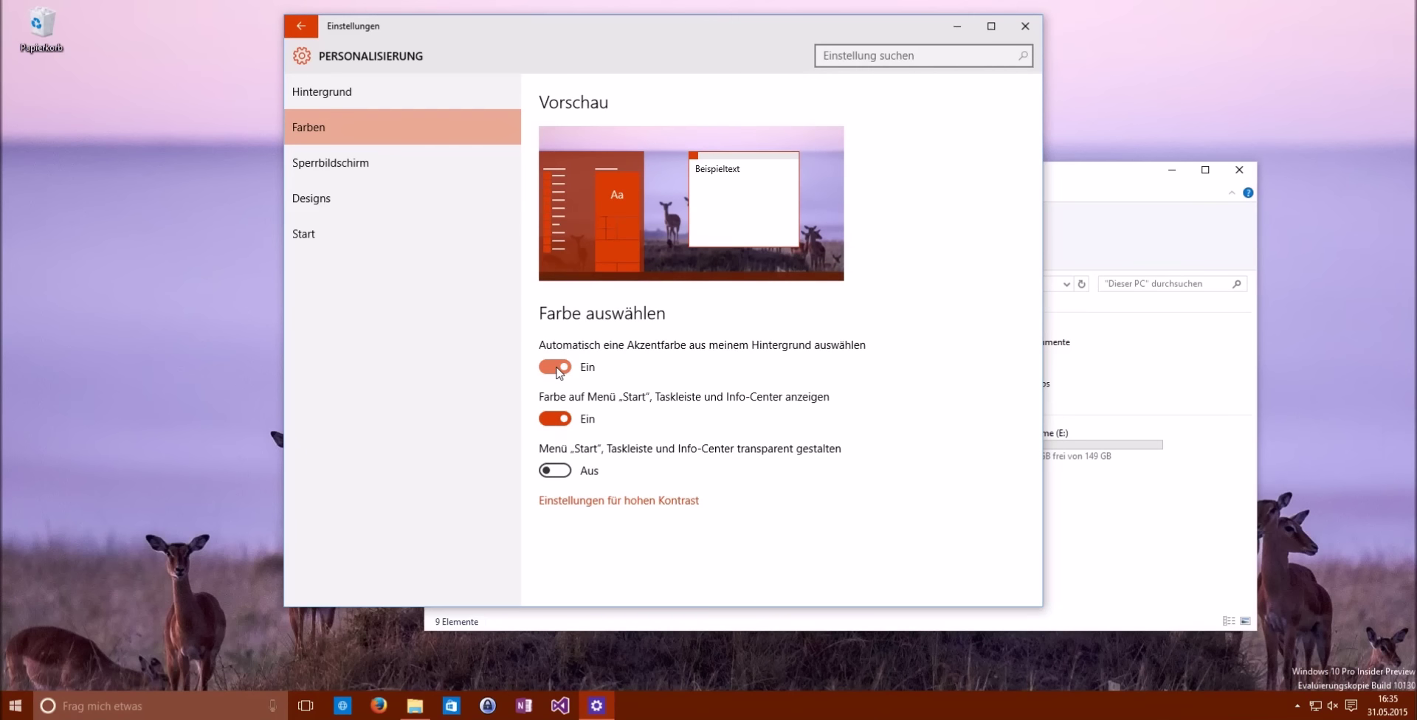
click(557, 369)
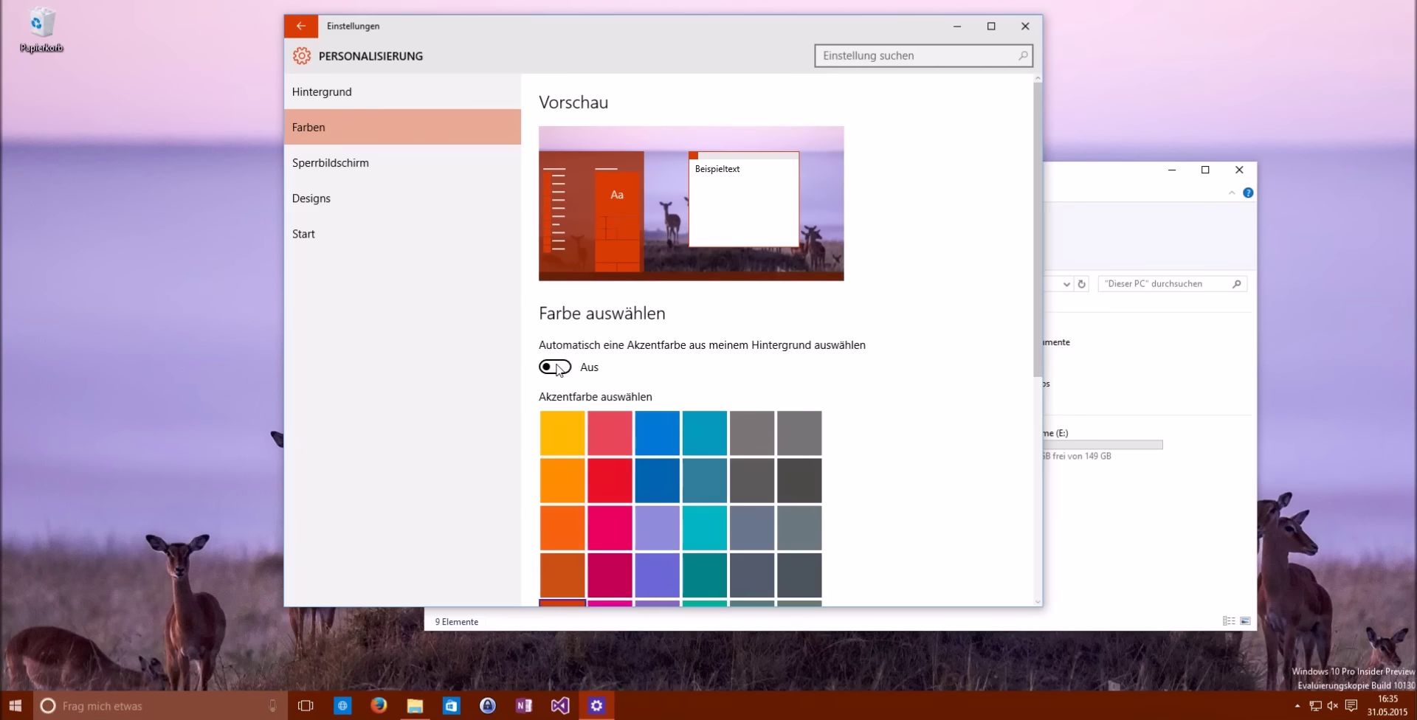
click(557, 368)
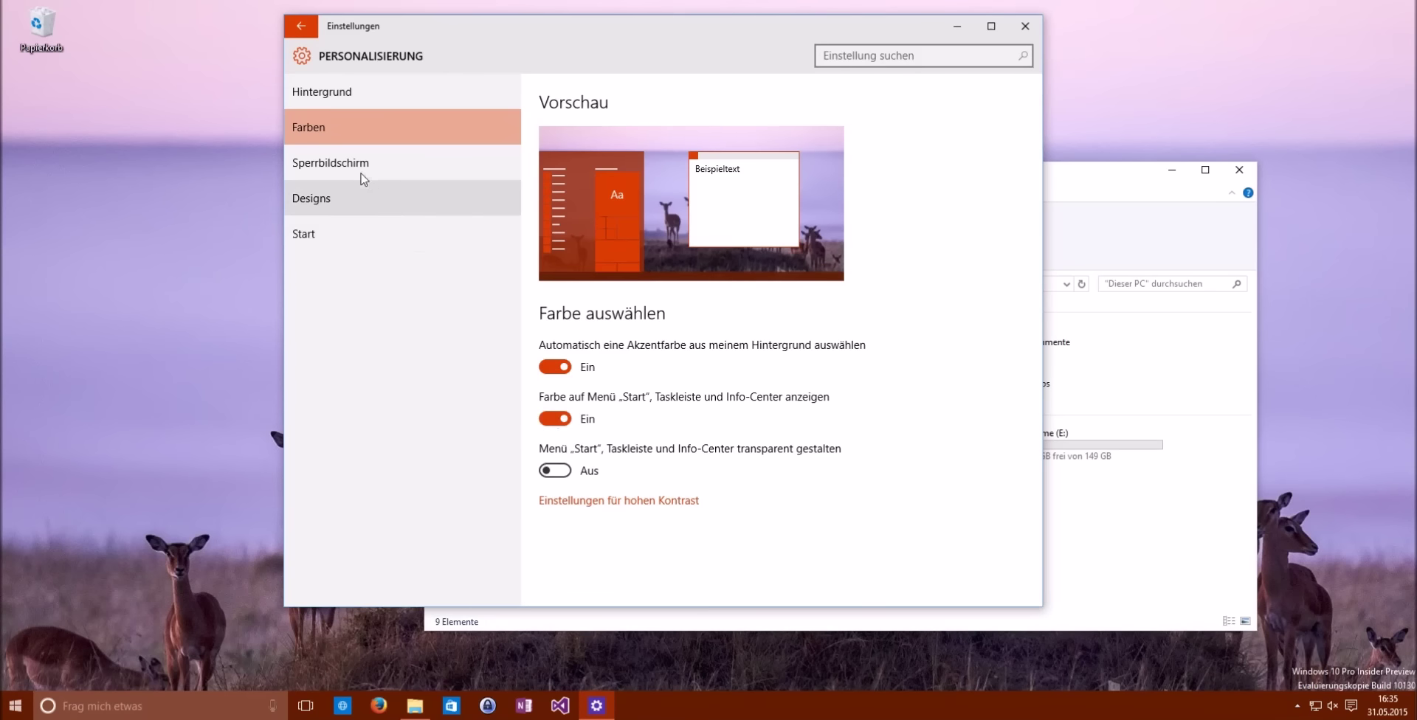
Step: Open the classic theme settings from Designs and enlarge their window to show all high-contrast themes
click(339, 199)
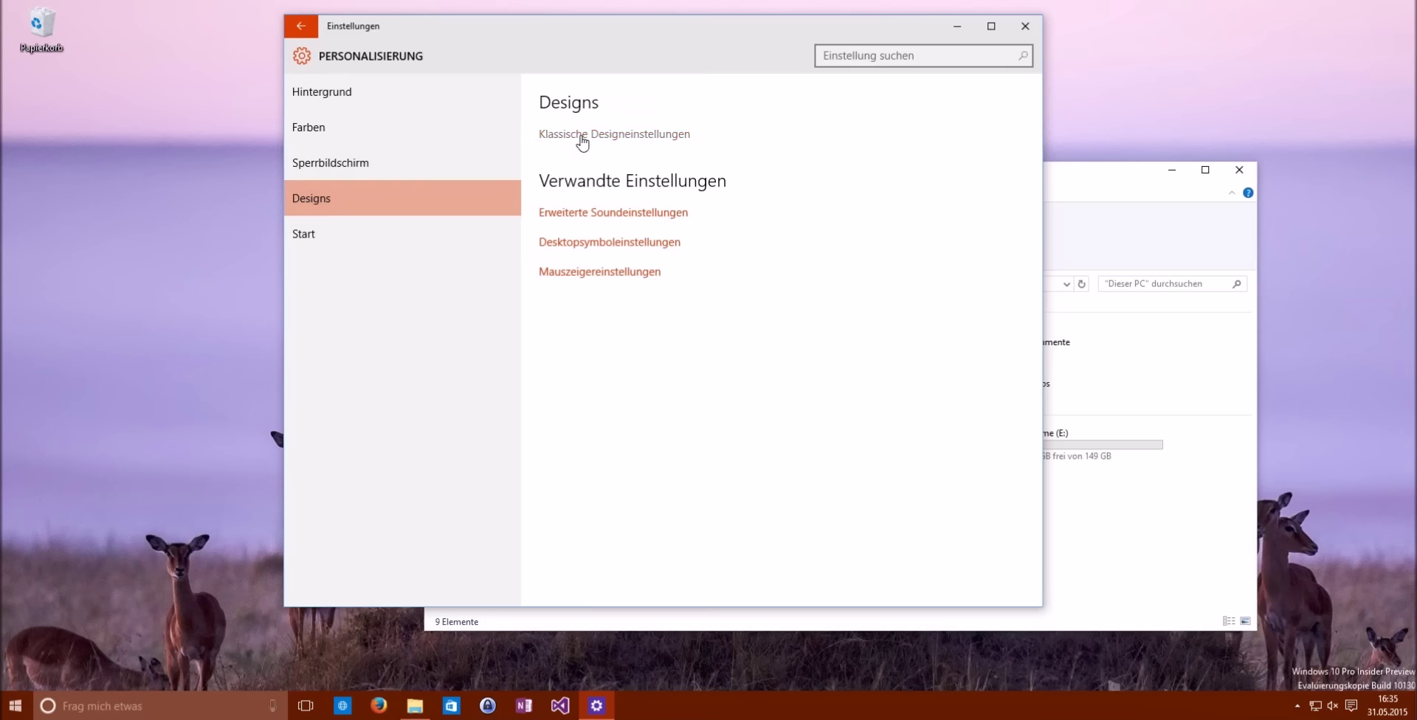
click(582, 140)
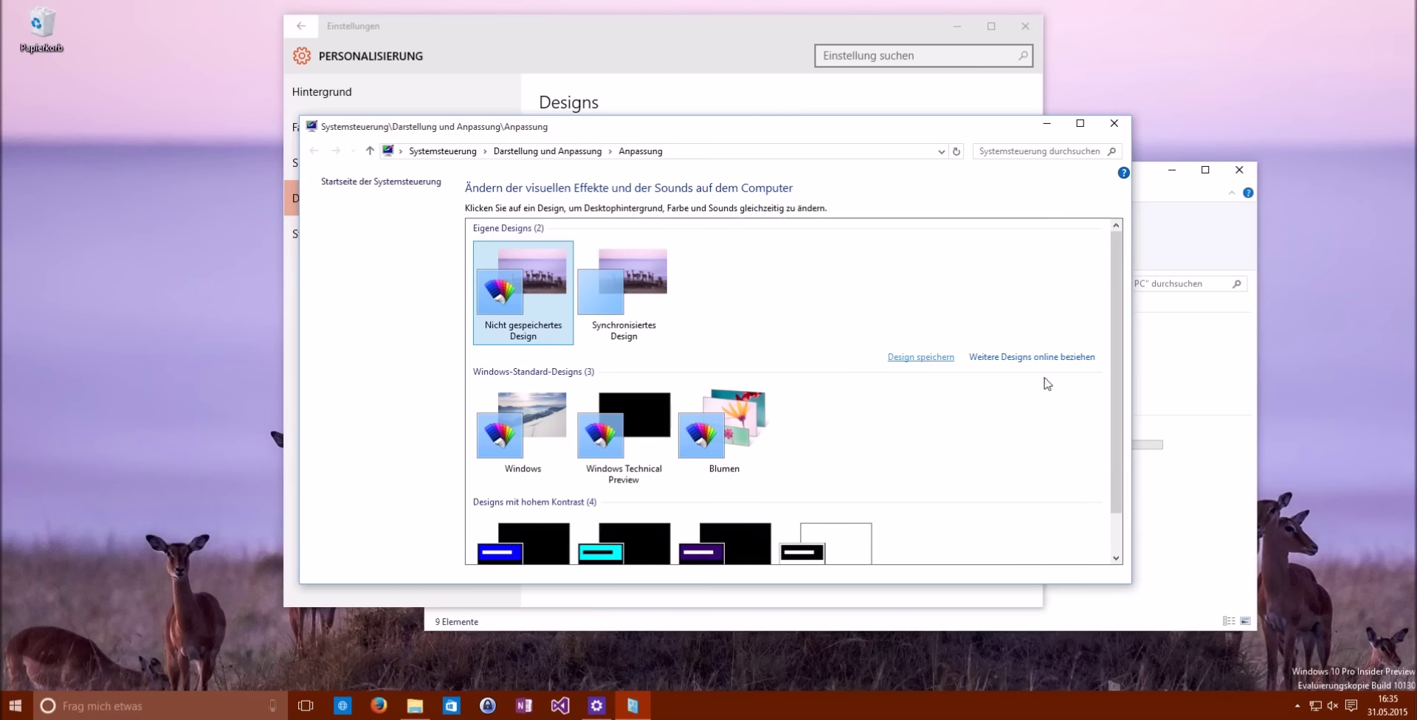
drag(1120, 414, 857, 679)
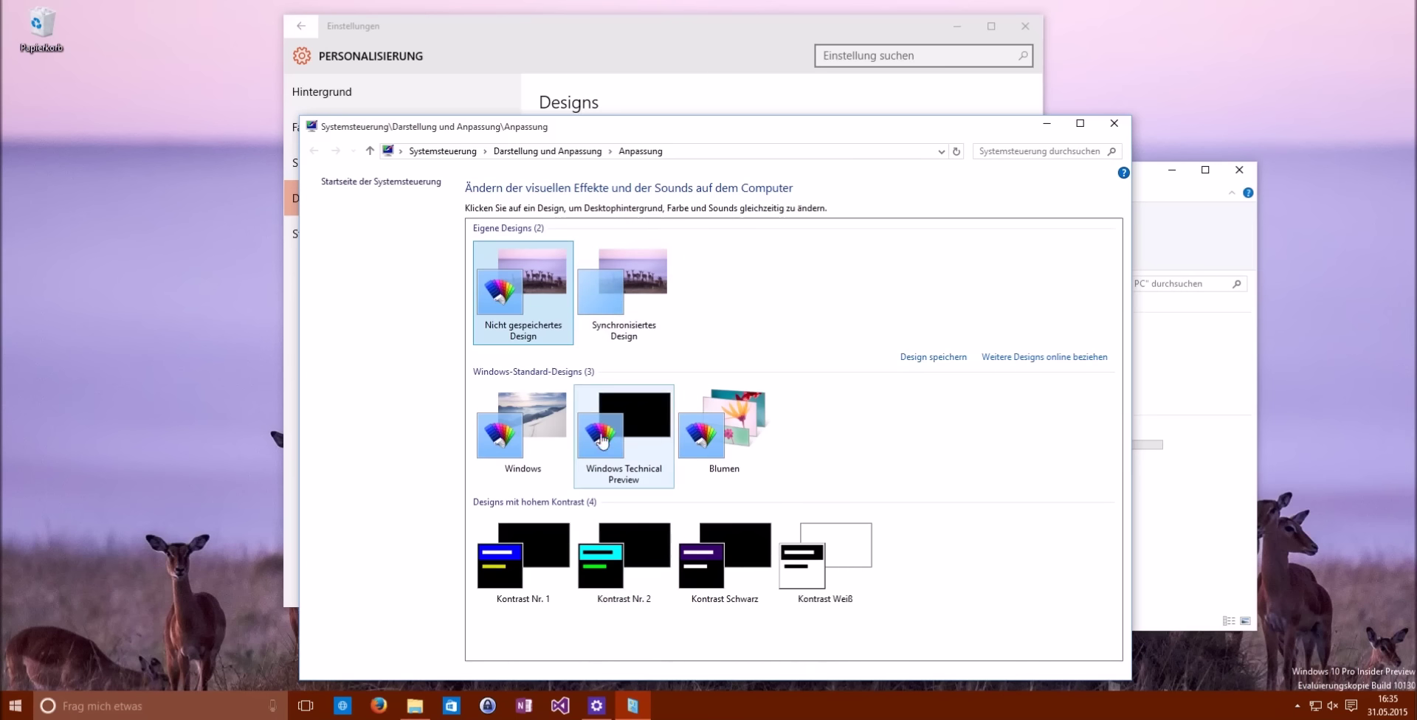
Step: Apply the Windows default theme, switch to Synchronisiertes Design, and close the classic theme settings
click(522, 437)
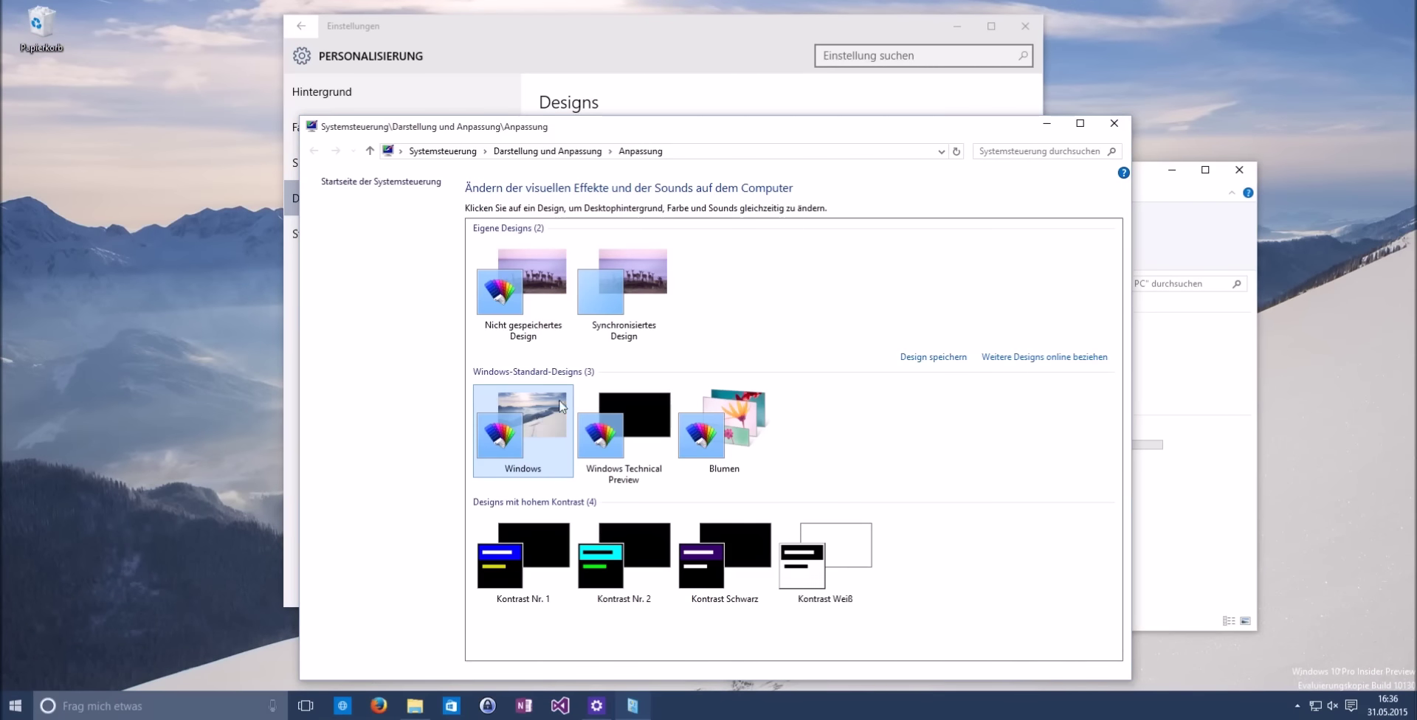
click(638, 283)
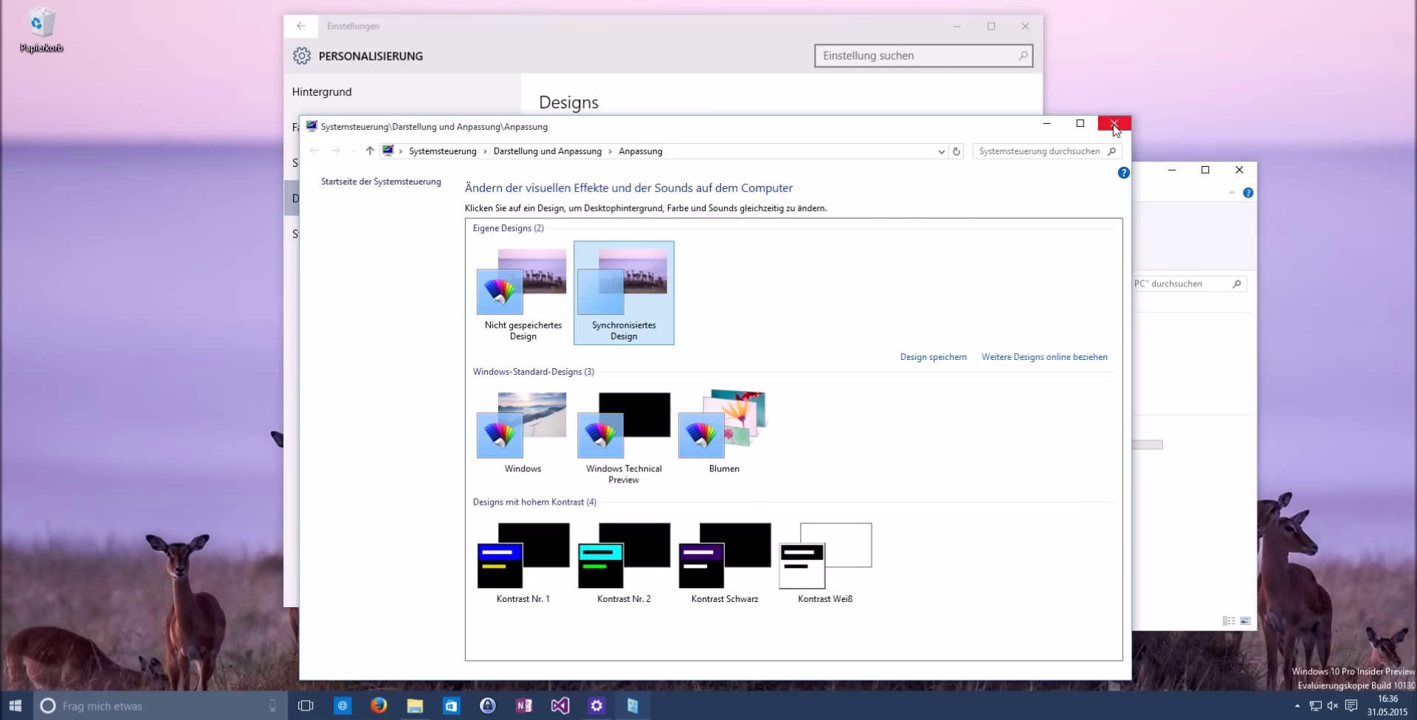
click(1115, 125)
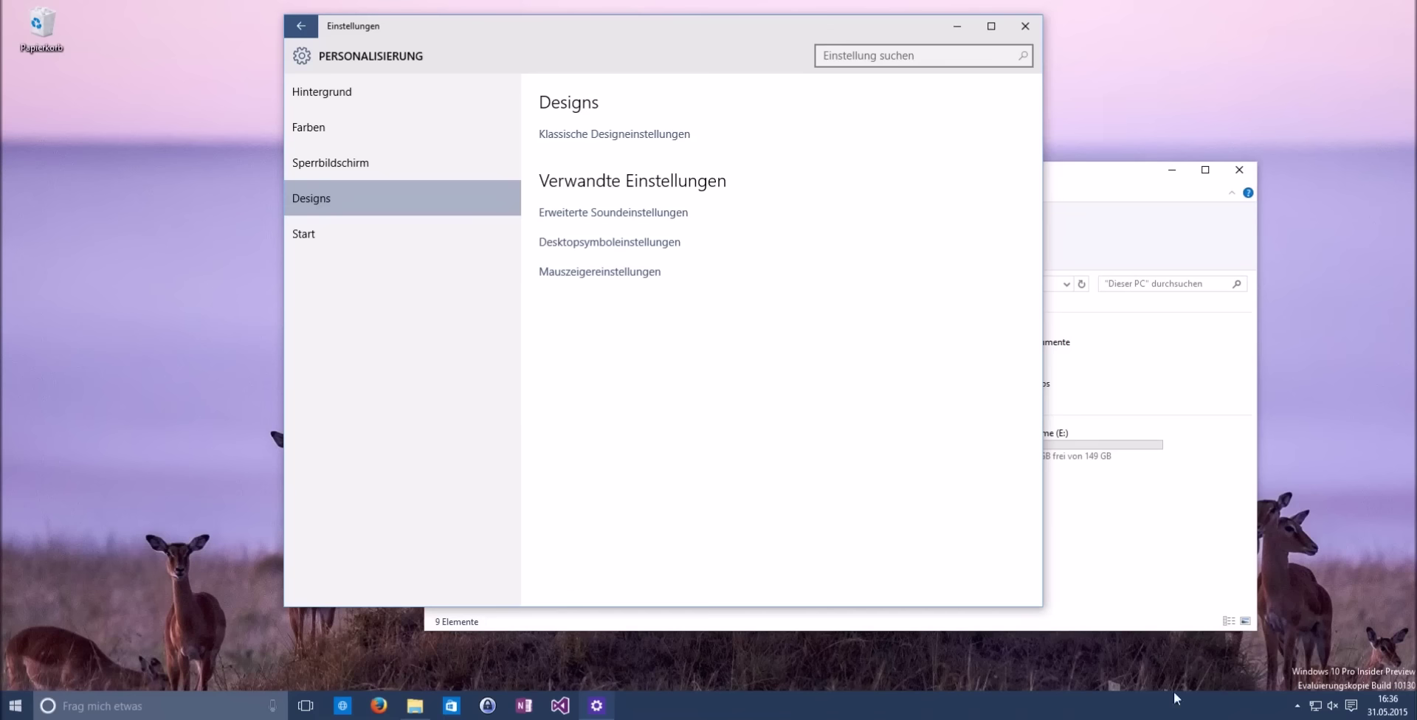
Step: Move the Einstellungen window from Desktop 2 to Desktop 1 and switch to Desktop 1
click(306, 706)
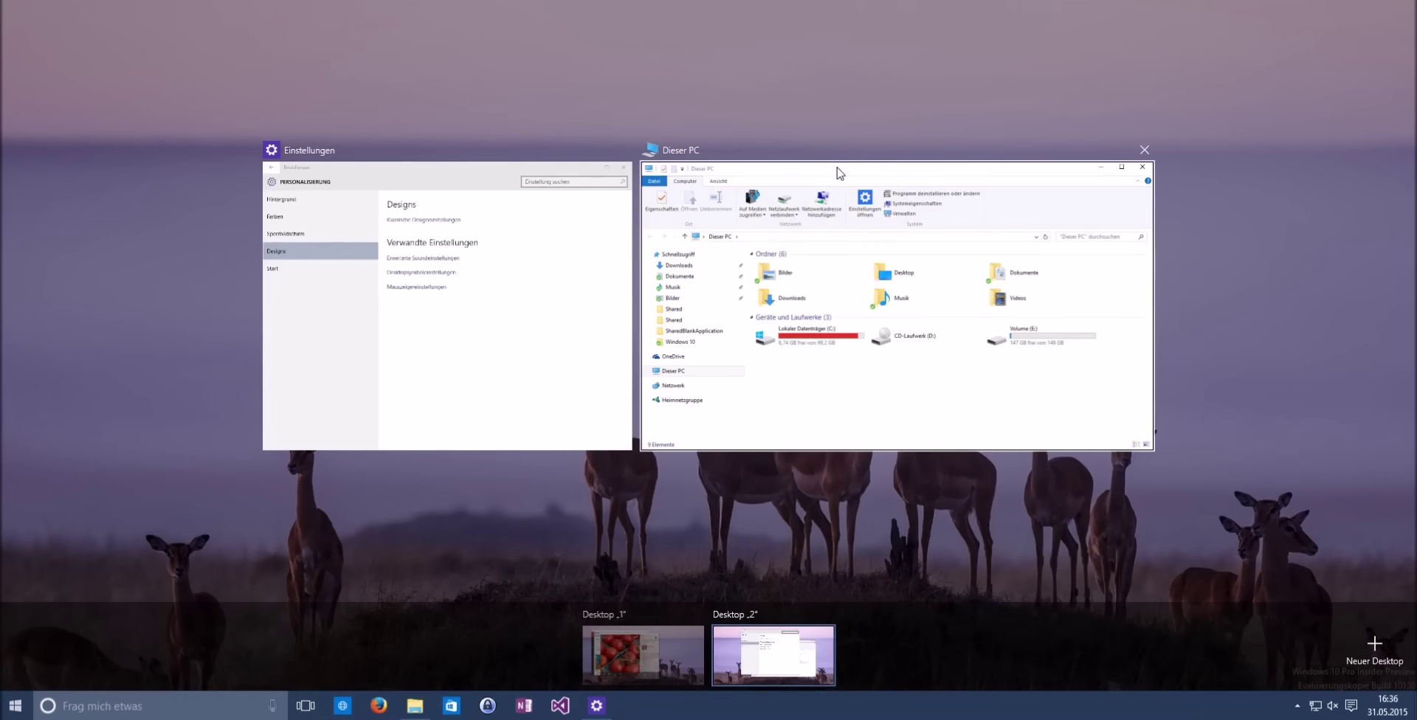
drag(514, 170, 669, 653)
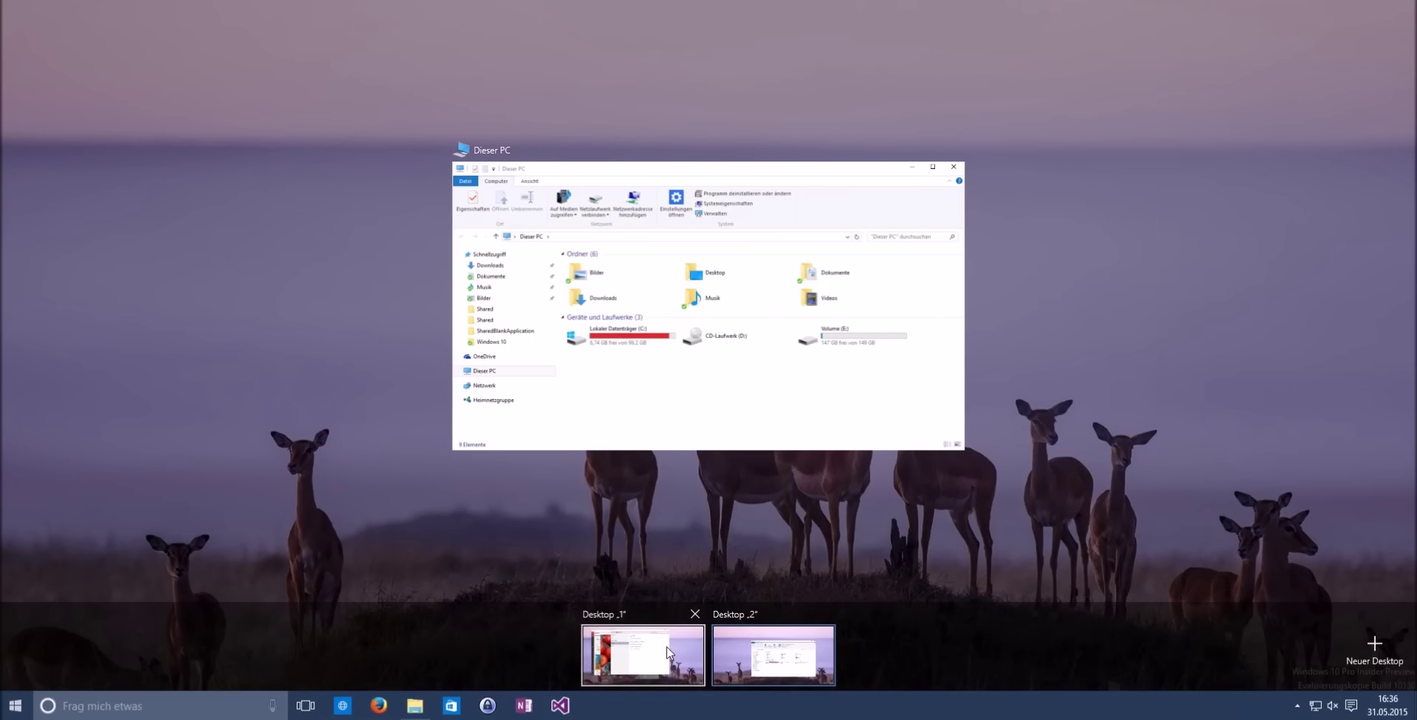
click(668, 652)
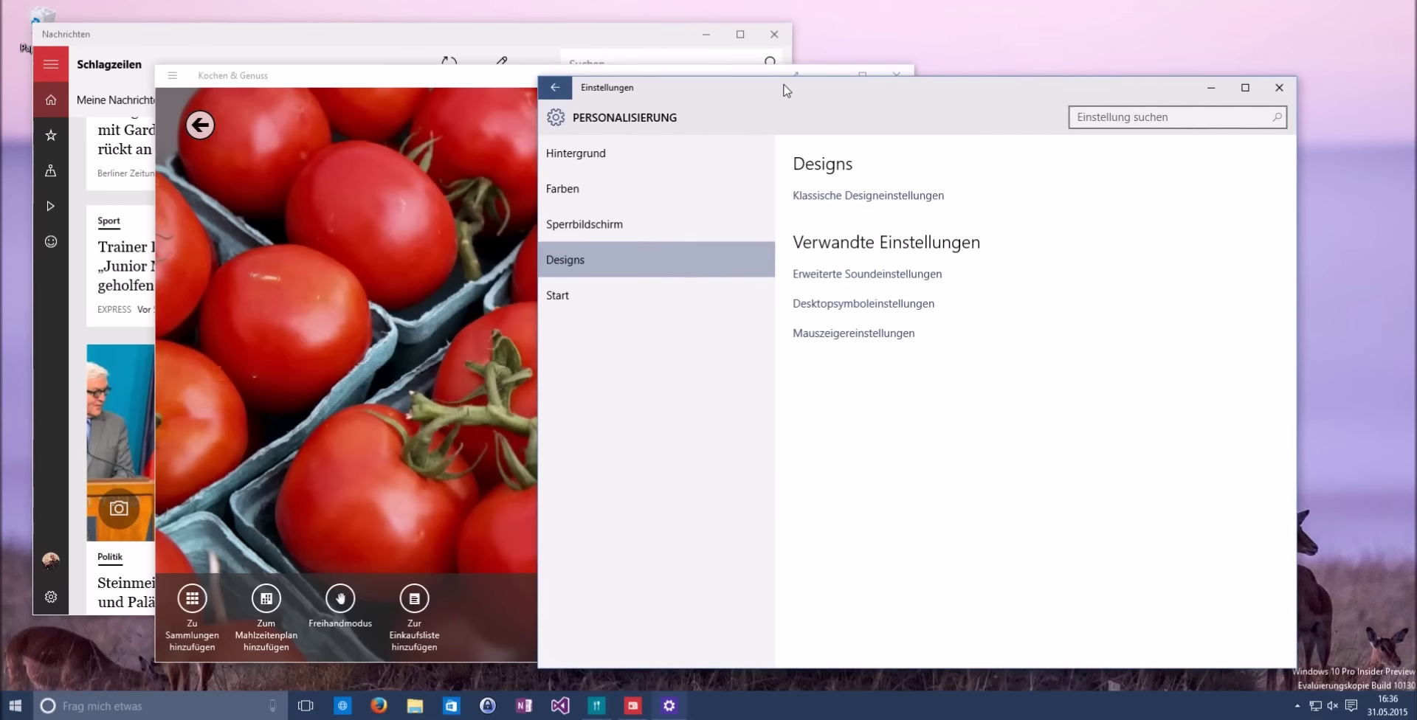
Step: Move the Einstellungen window to a new virtual desktop, switch to that desktop, and nudge the window slightly upward
click(313, 706)
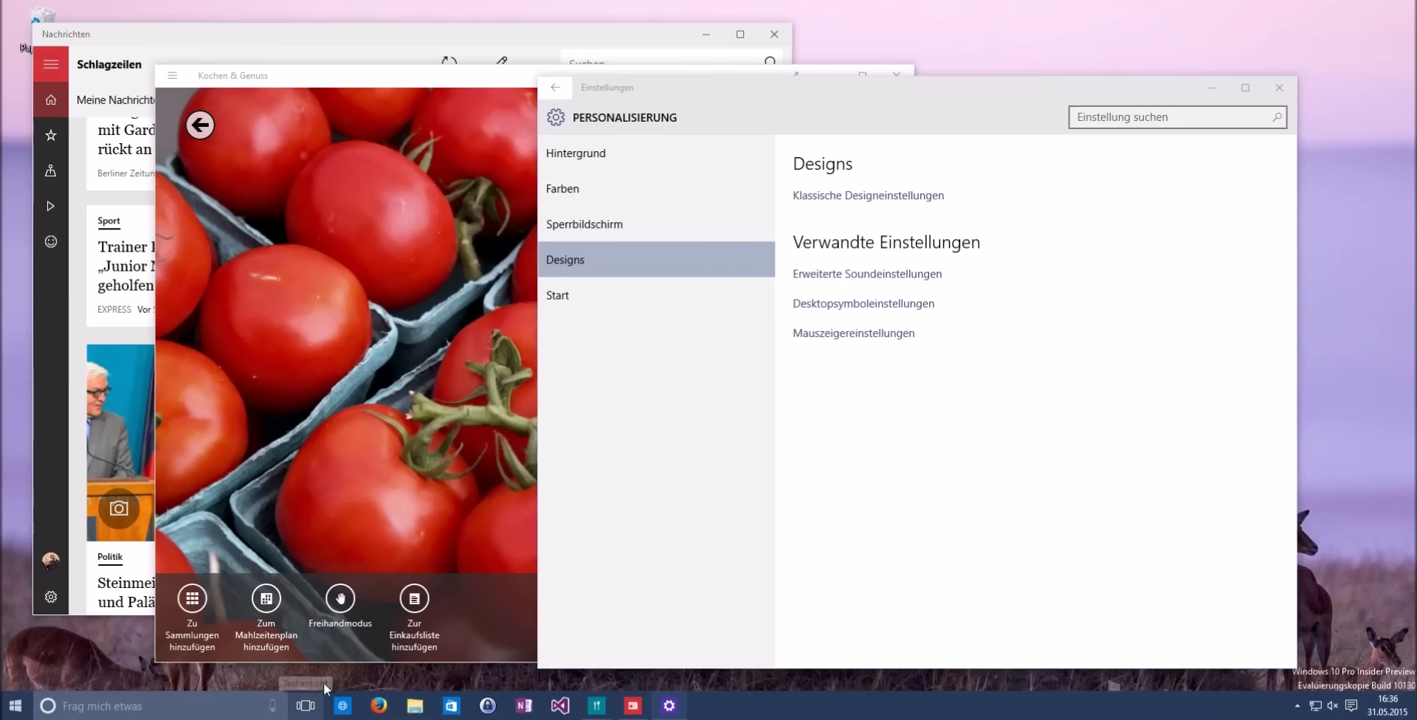
drag(305, 163, 1362, 639)
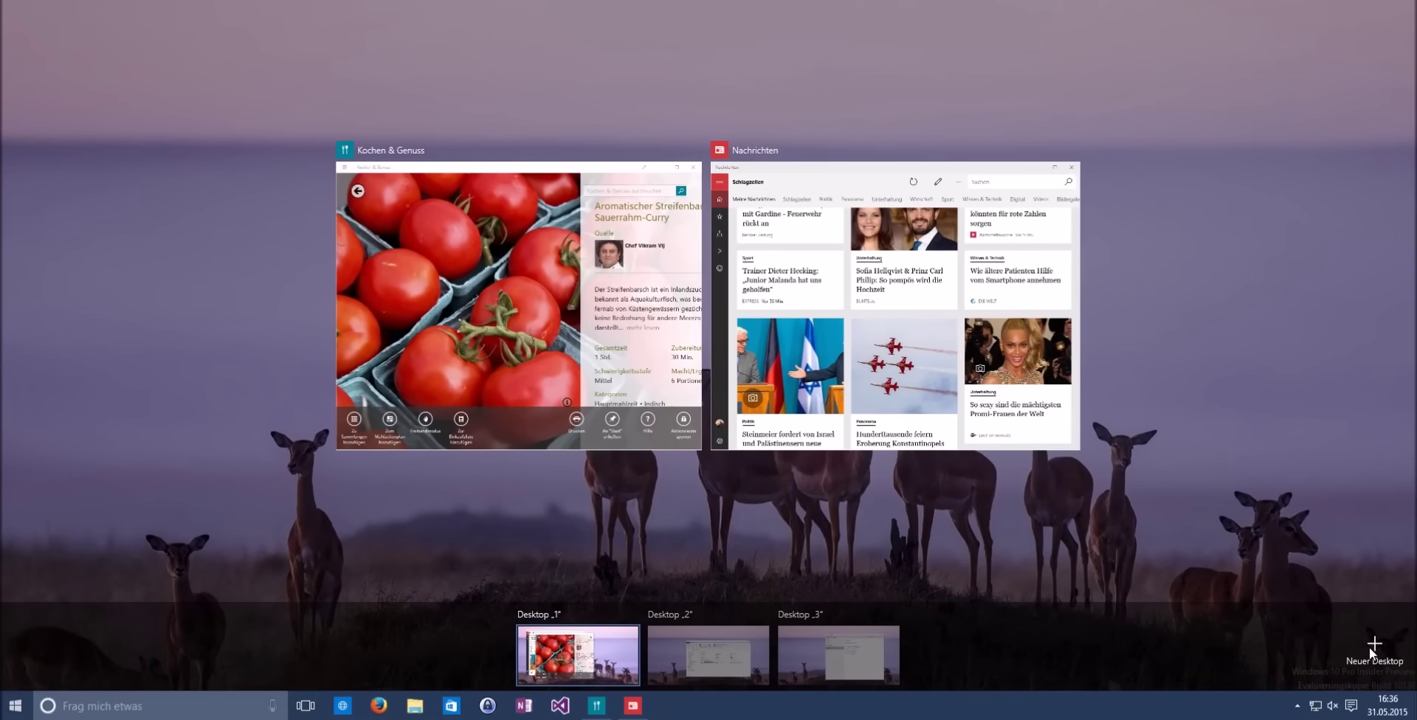
click(841, 645)
mouse_move(838, 91)
mouse_down()
mouse_move(826, 80)
mouse_move(838, 81)
mouse_up()
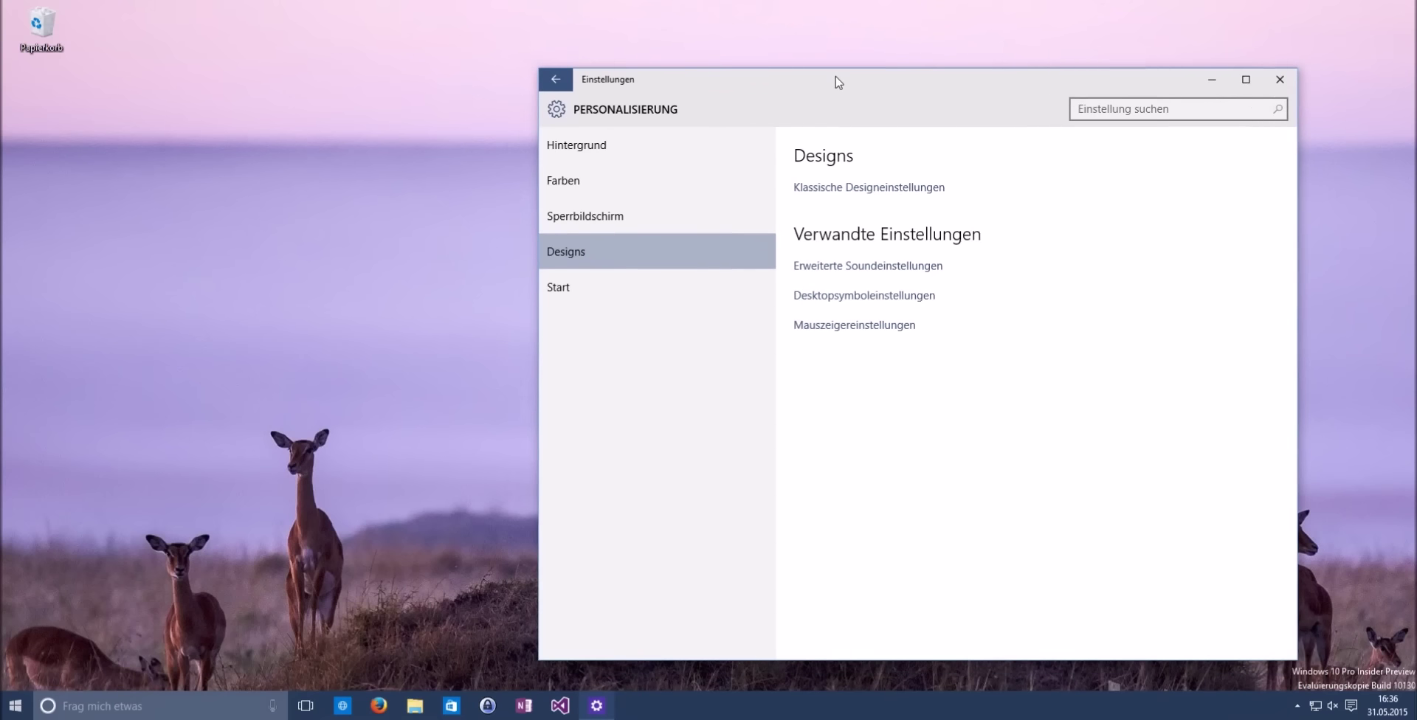
Step: Switch to Desktop 2, preview the windows on the three virtual desktops, and bring up Kochen & Genuss on Desktop 1
click(306, 705)
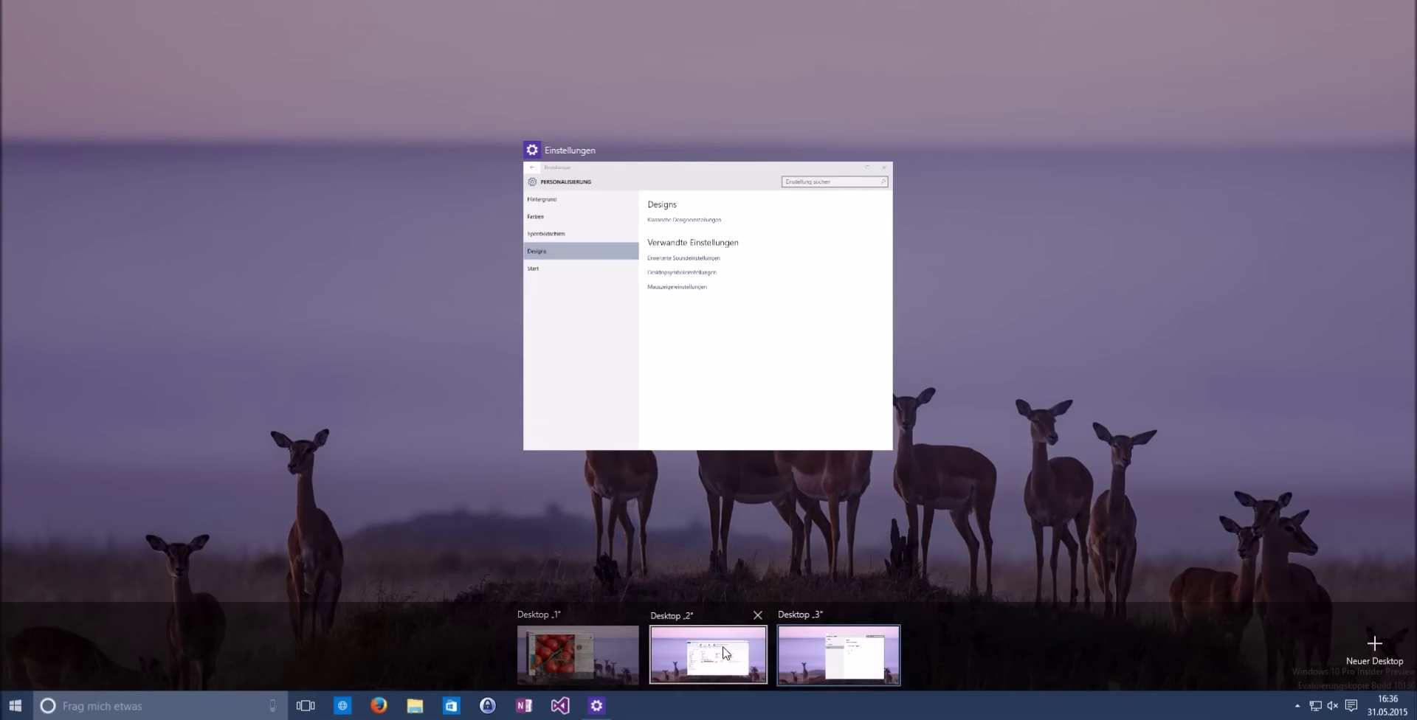
click(672, 641)
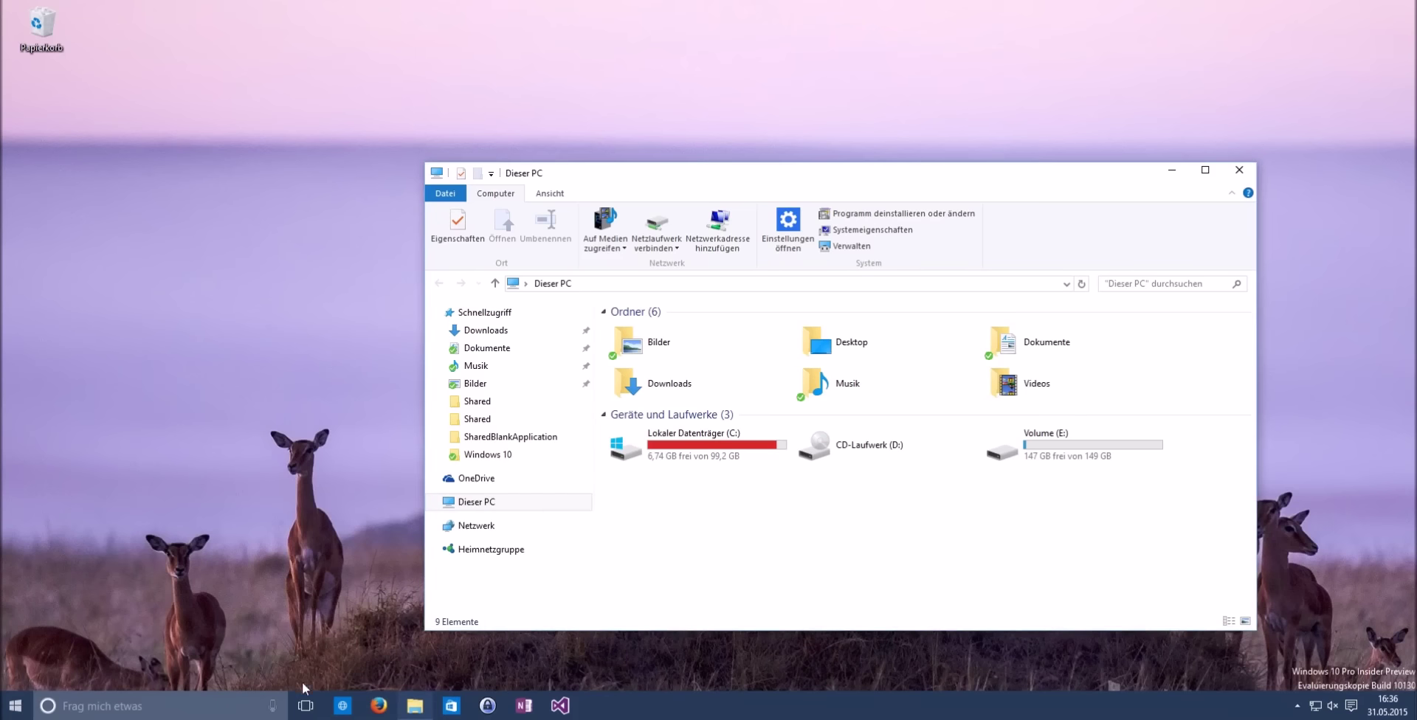
key(super+Tab)
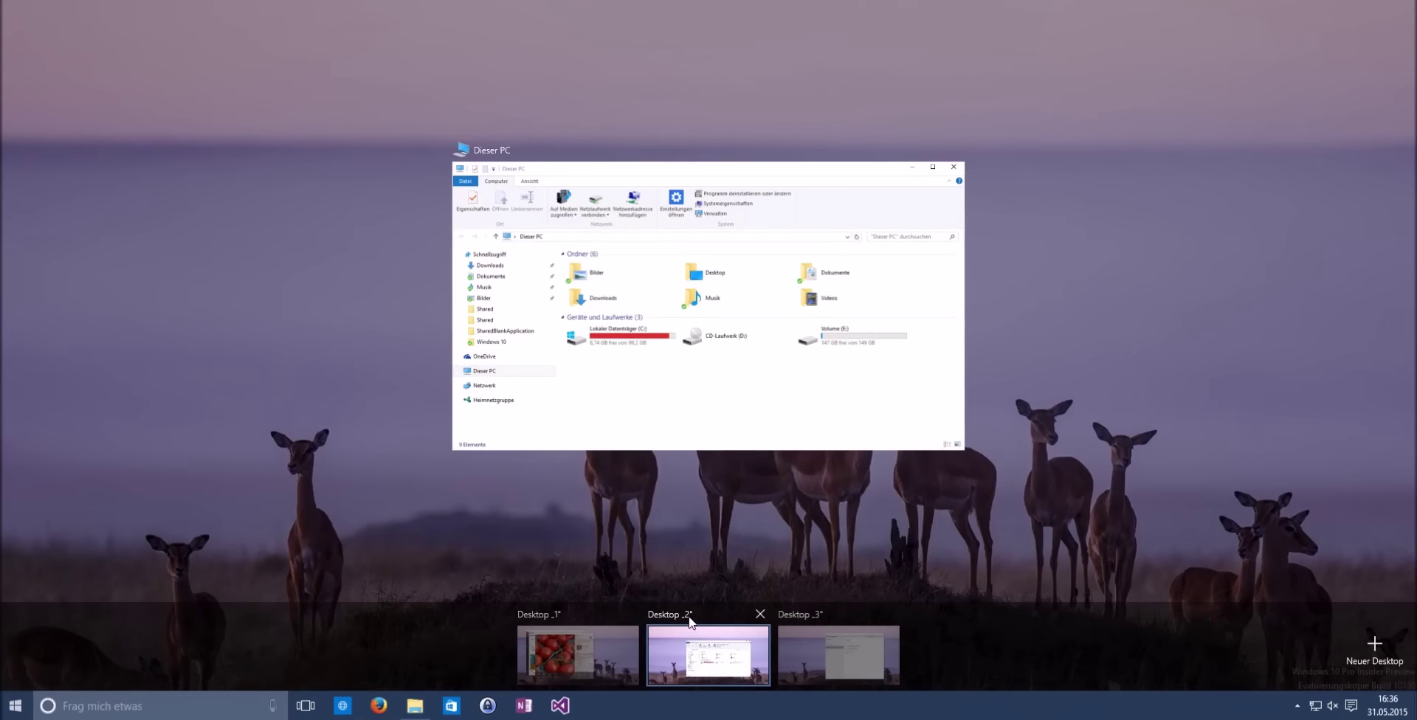
mouse_move(815, 623)
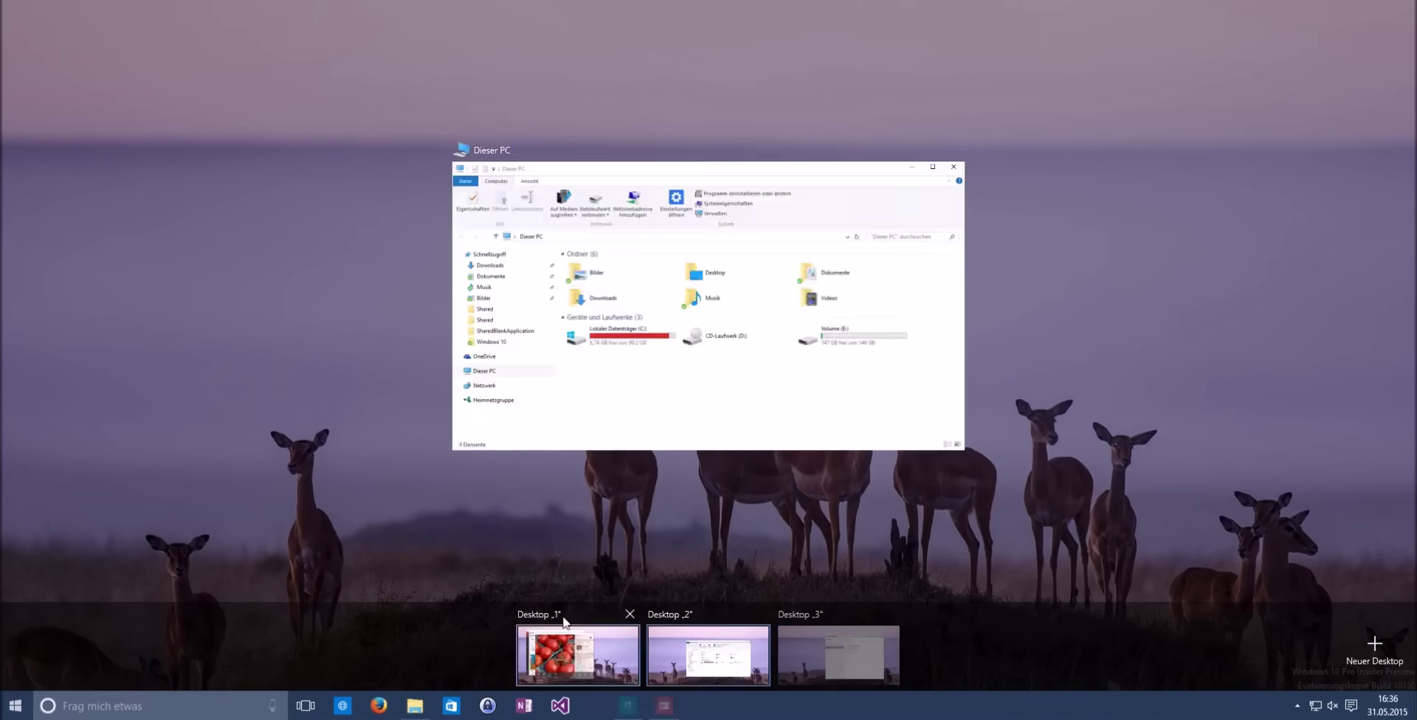
mouse_move(754, 633)
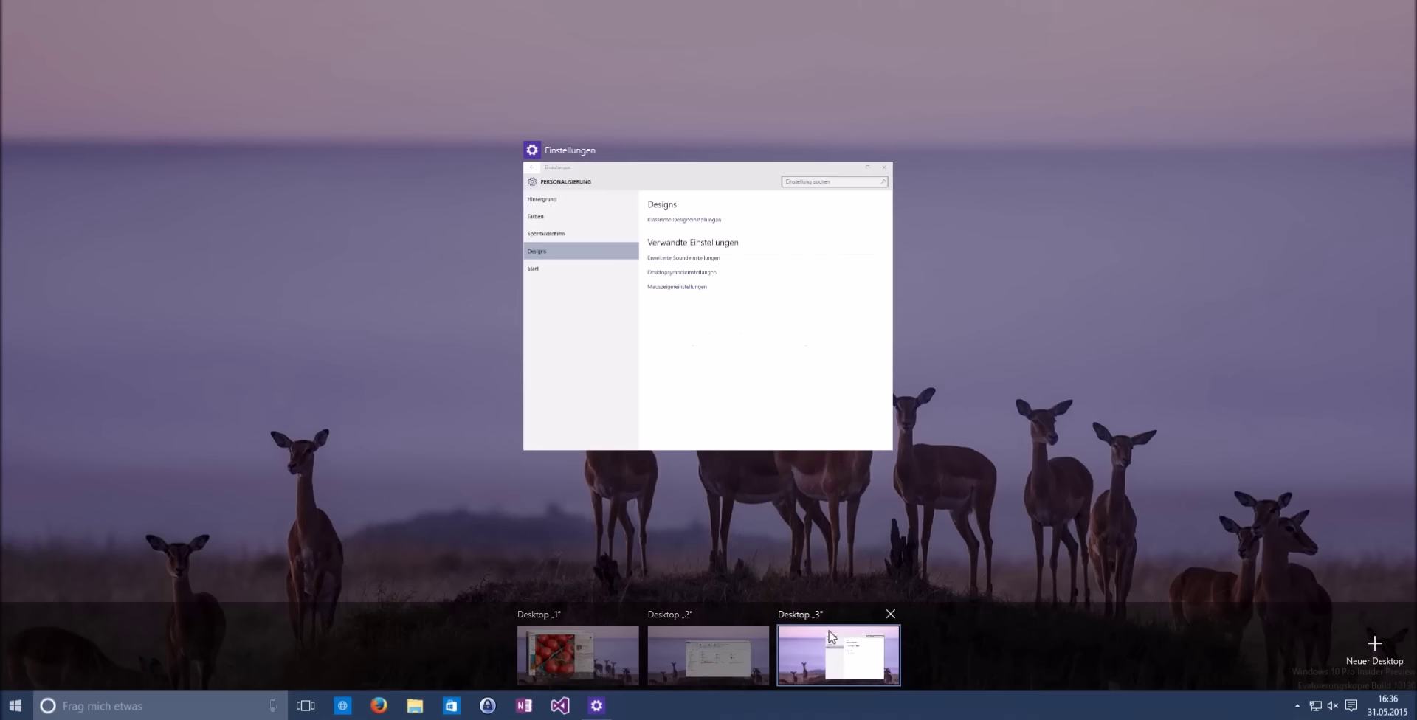
mouse_move(576, 644)
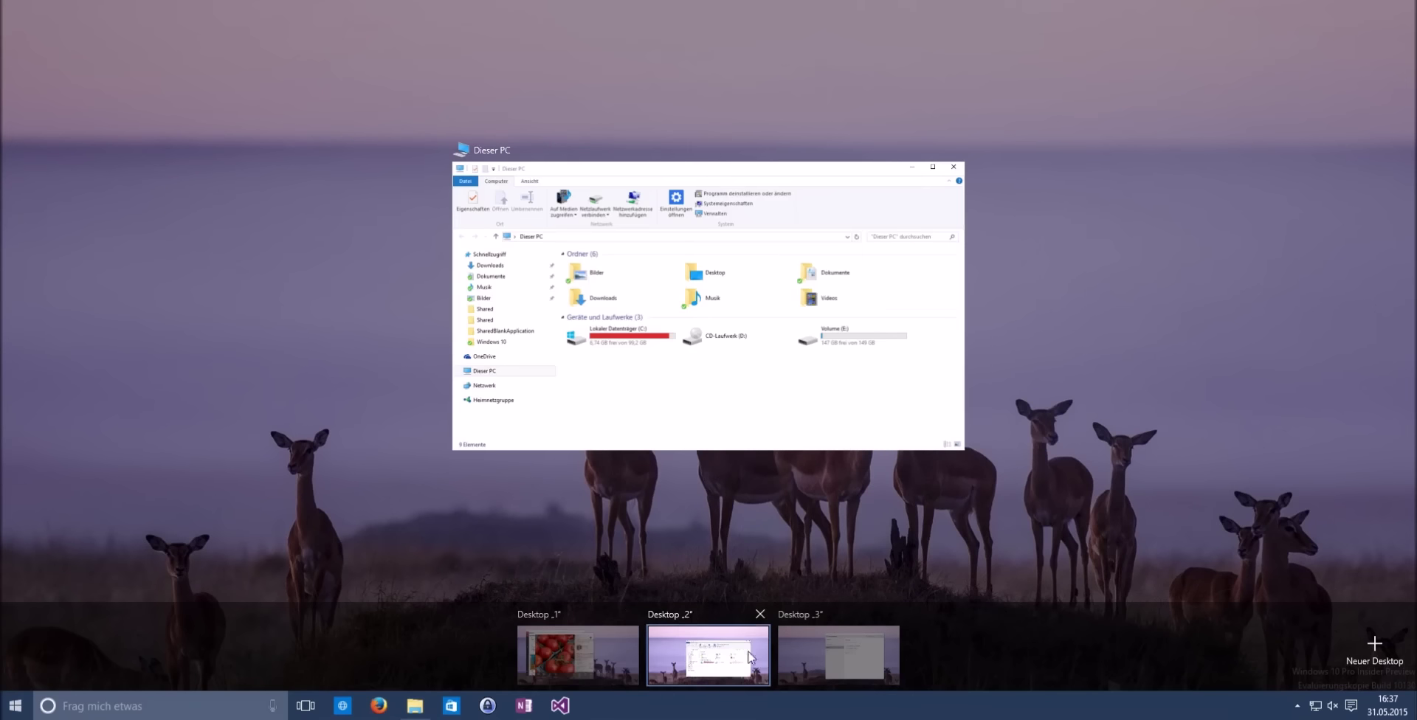
mouse_move(816, 659)
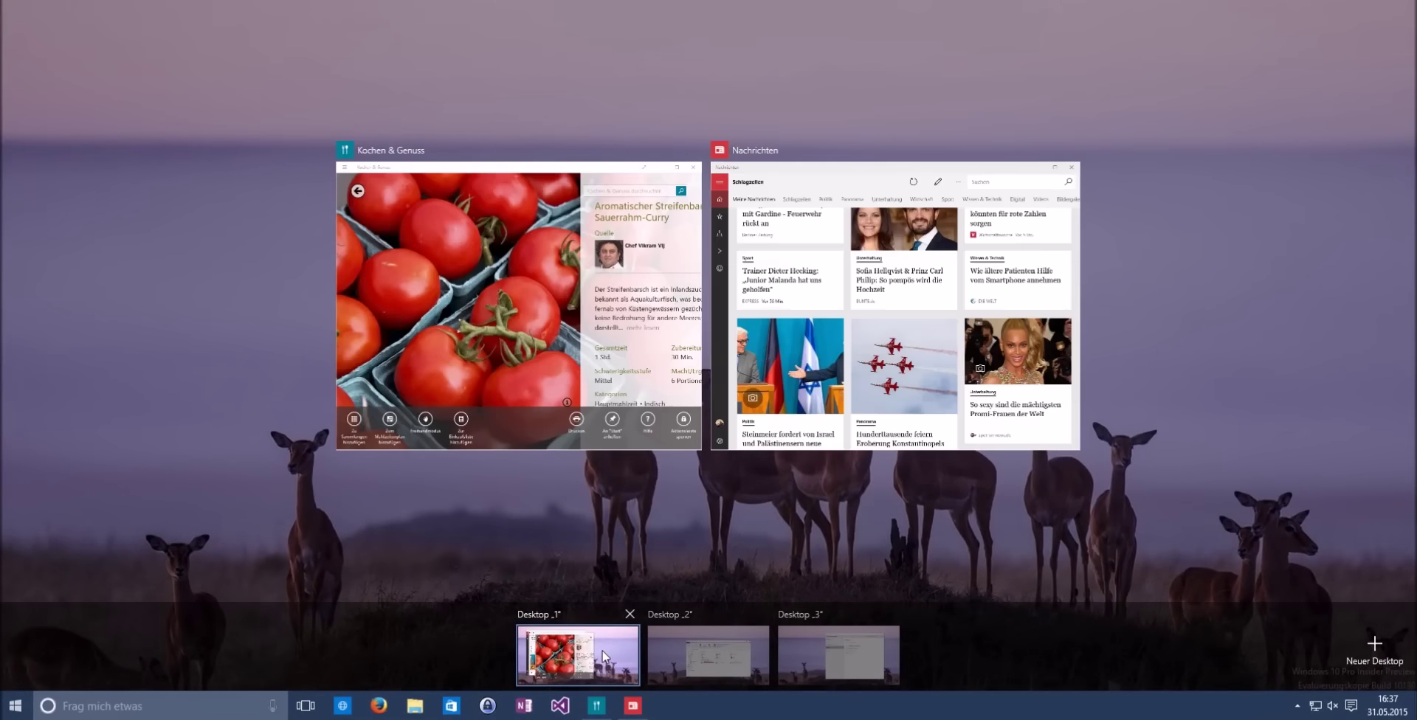
click(564, 507)
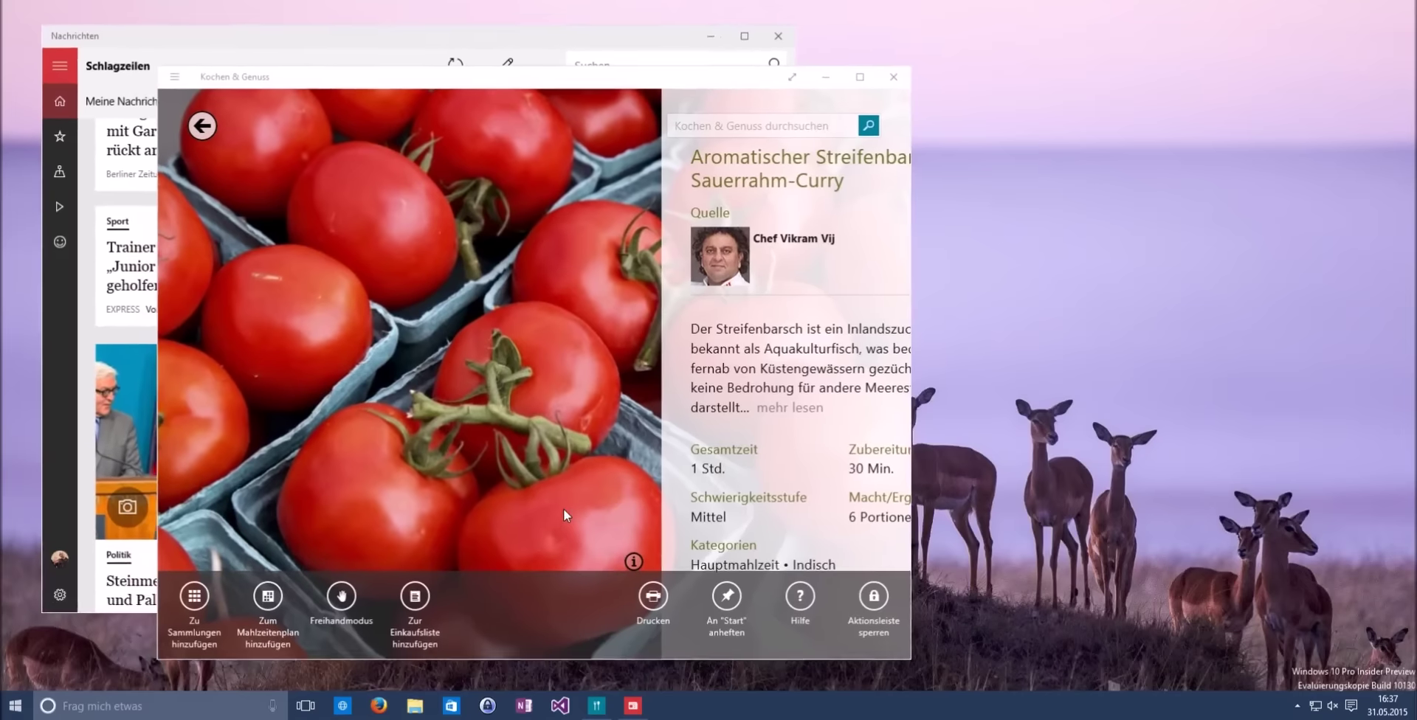
Step: In the Task View overview, step forward through the virtual desktops to Desktop 3, return to Desktop 1, and open it
click(305, 705)
key(ctrl+super+Right)
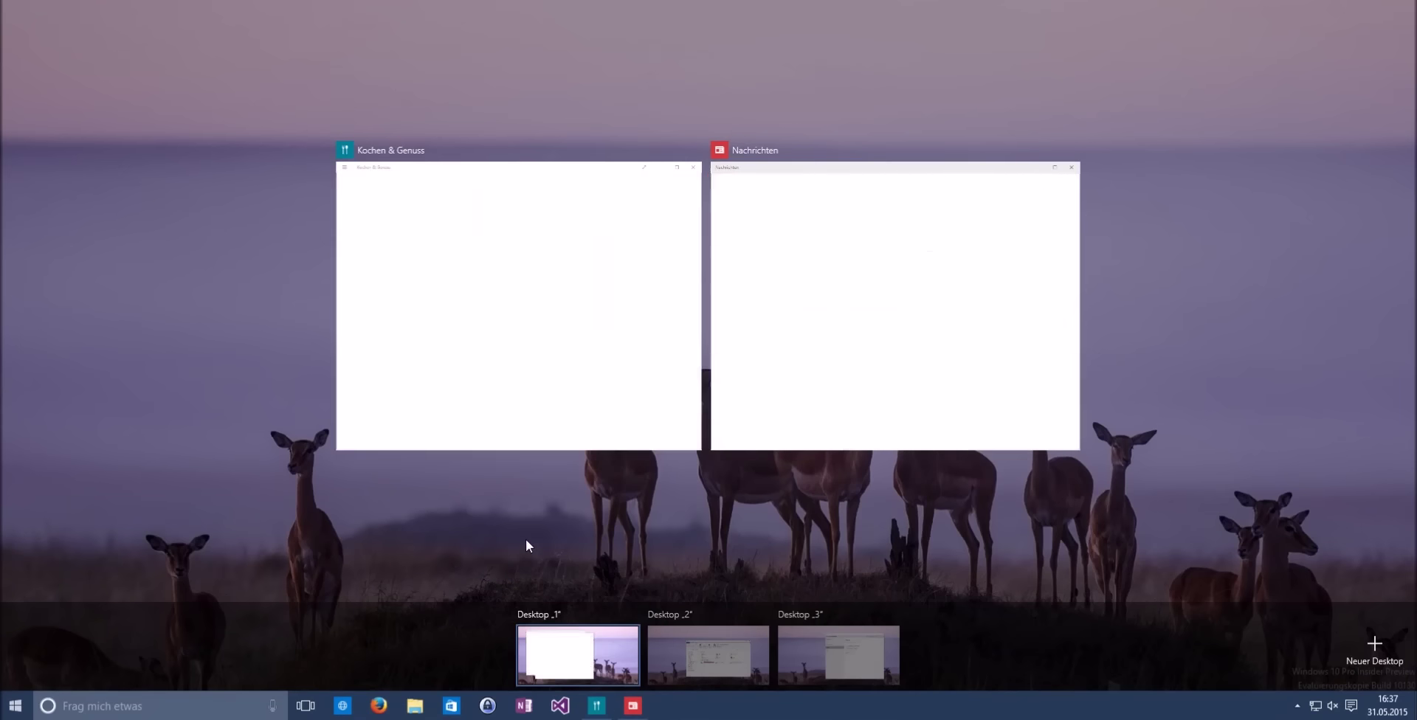
key(ctrl+super+Right)
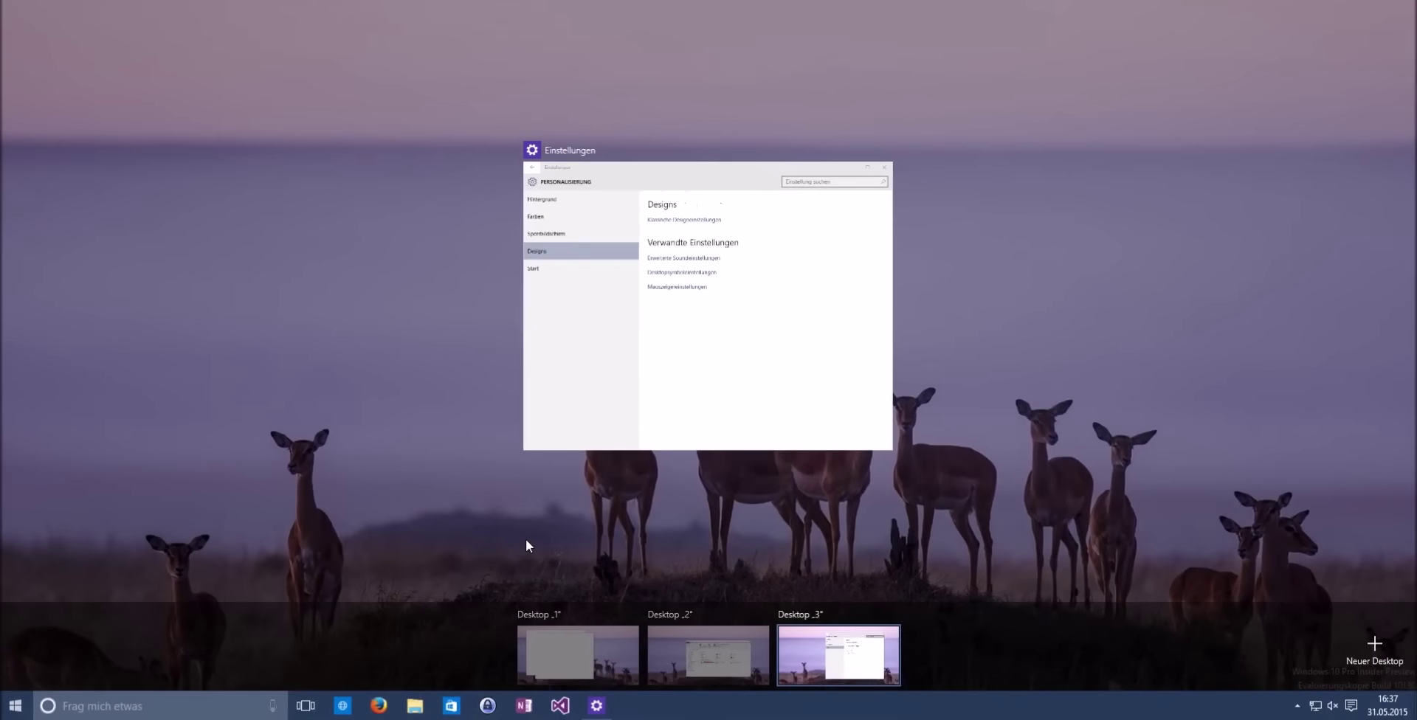
key(ctrl+super+Left)
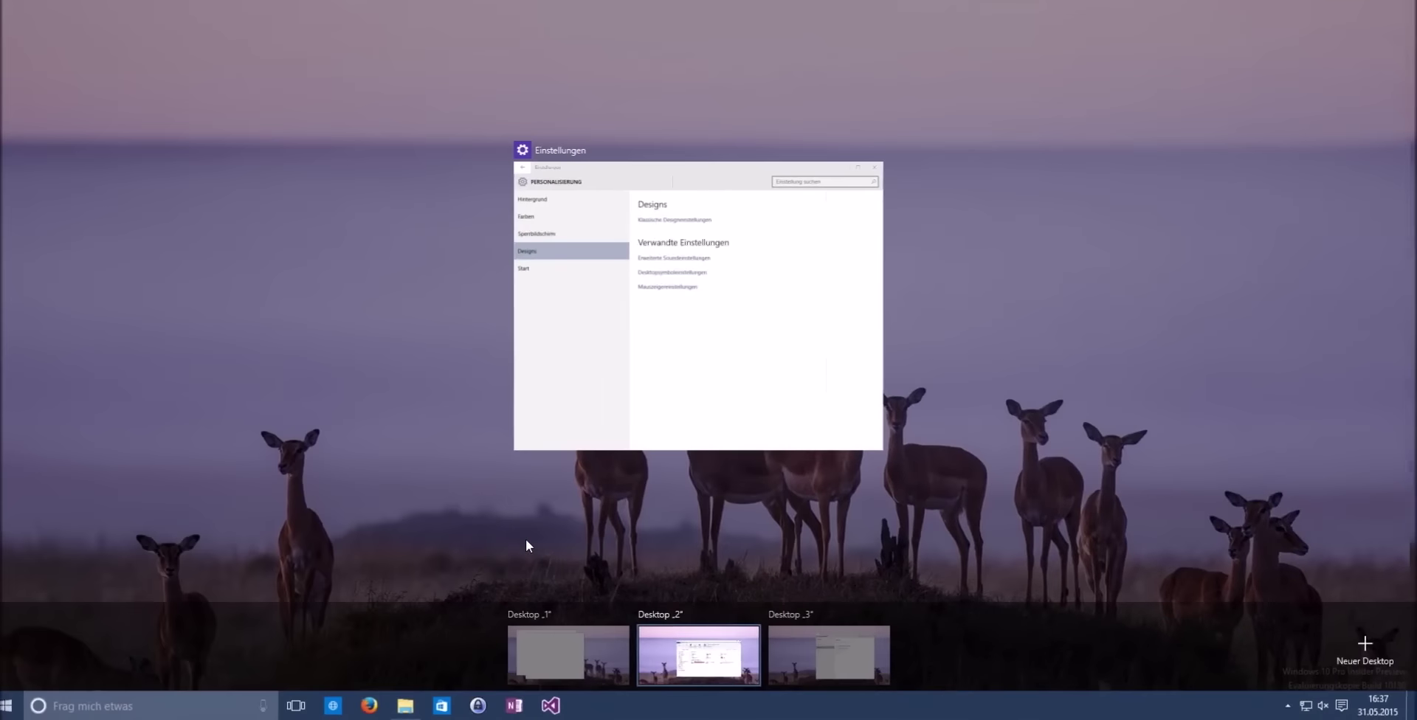
key(ctrl+super+Left)
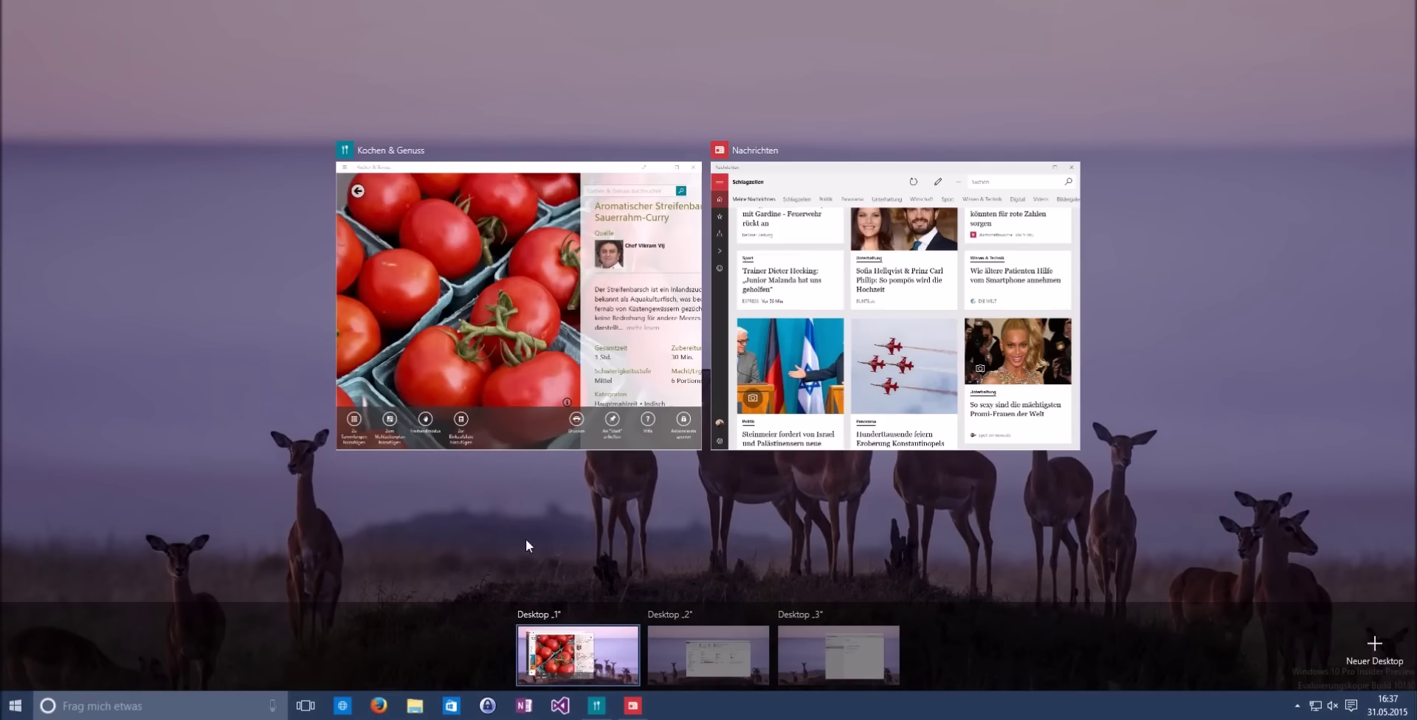
click(570, 654)
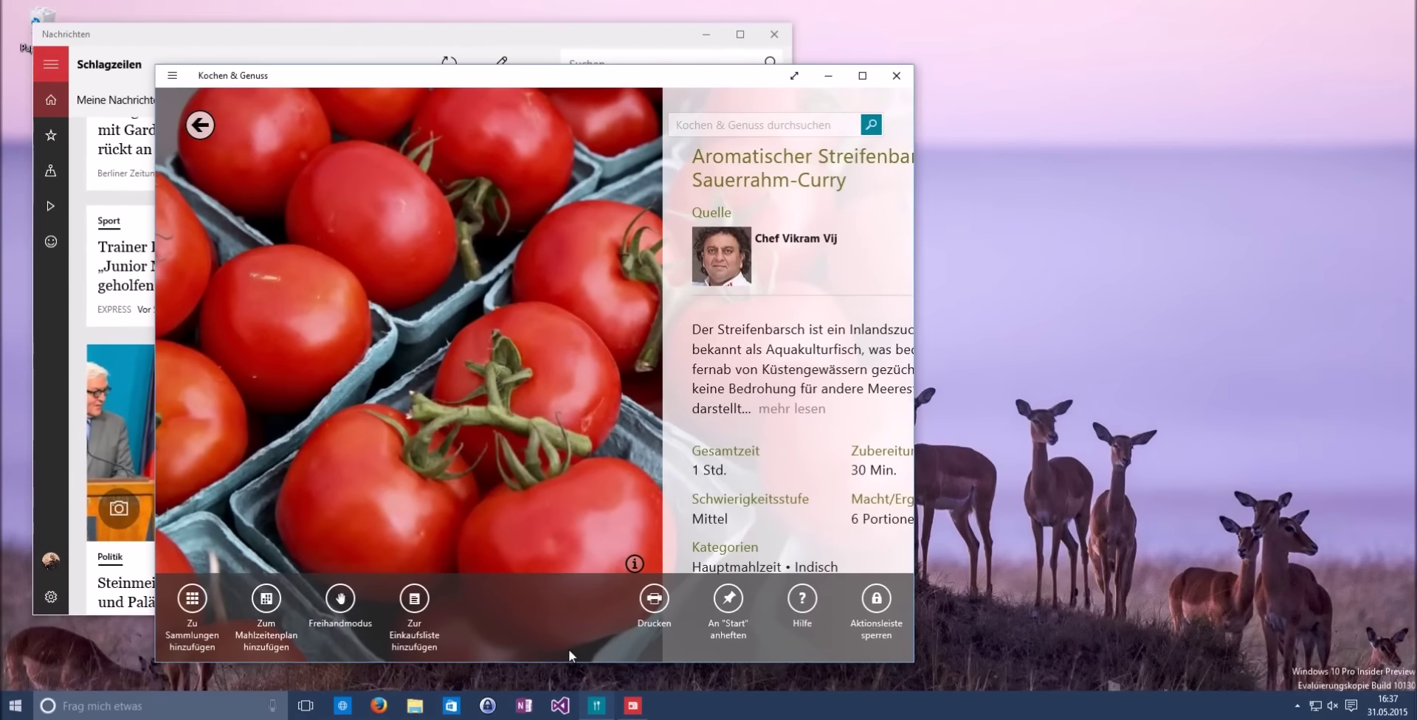
Step: Switch directly from Desktop 1 through Desktop 2 to Desktop 3 and back to Desktop 1, without the Task View overview
key(ctrl+super+Right)
key(ctrl+super+Right)
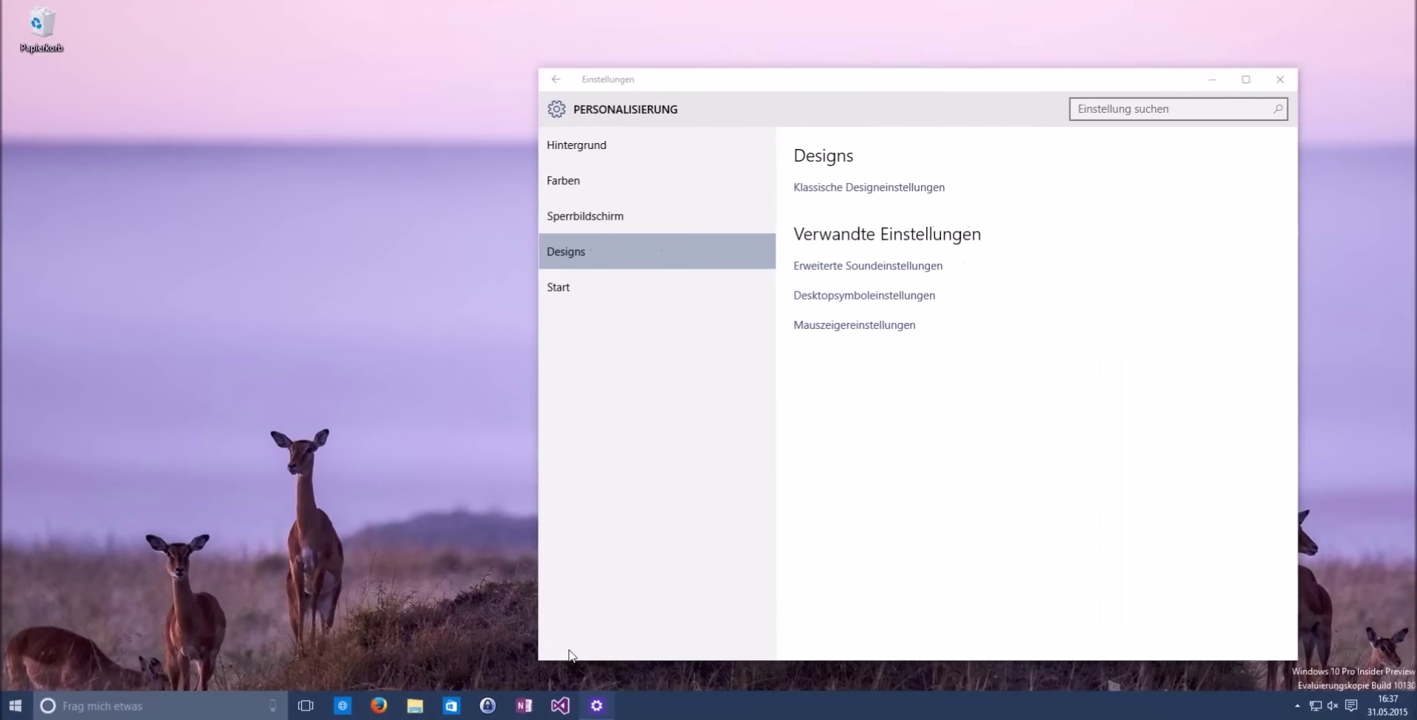
key(ctrl+super+Left)
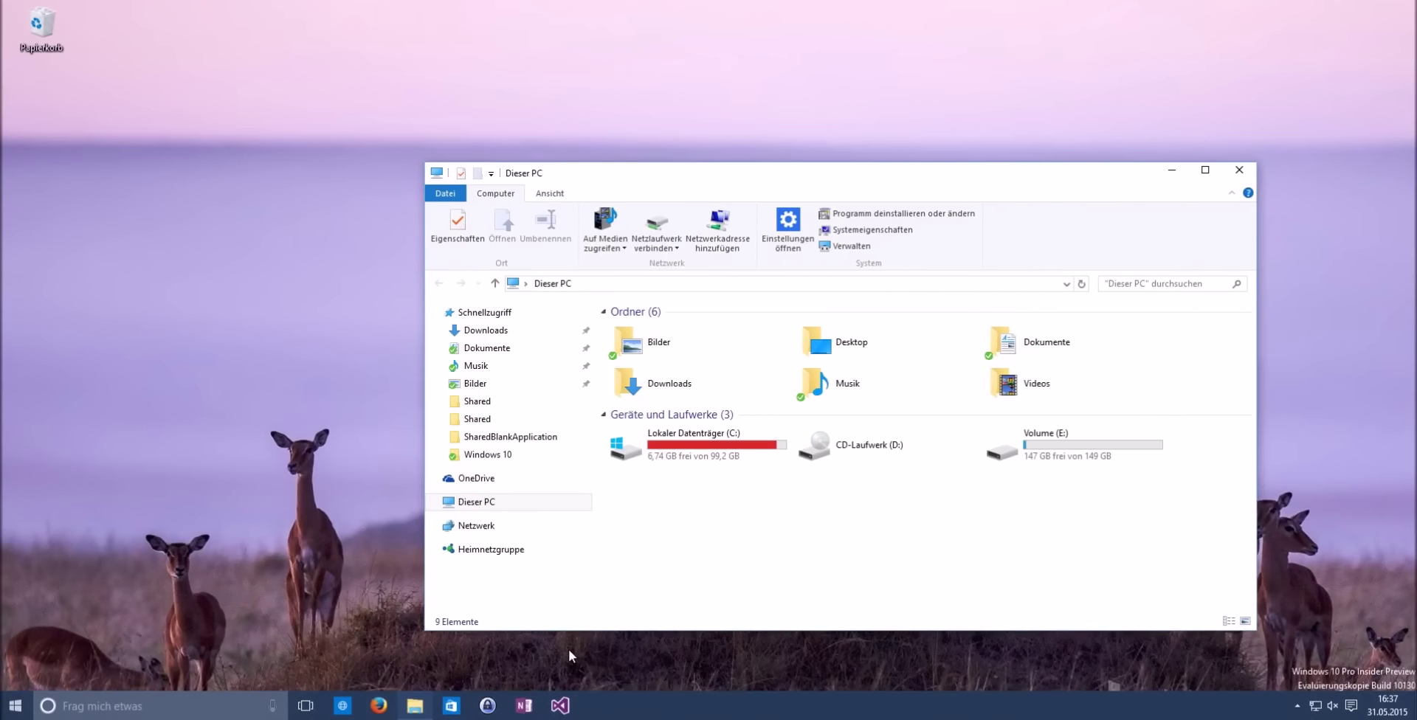
key(ctrl+super+Left)
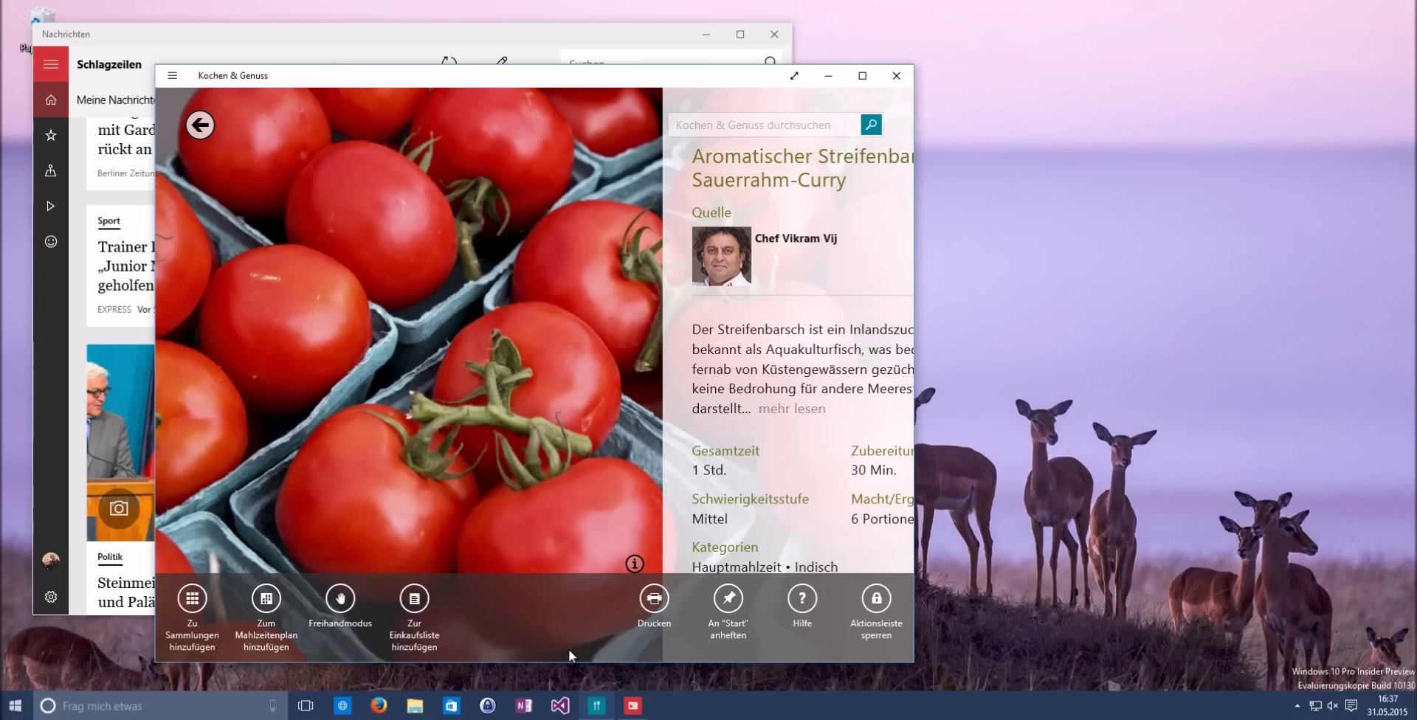
Step: Switch to Desktop 3, remove Desktop 3 and Desktop 2 so their windows merge into Desktop 1, and leave the Task View overview
click(316, 713)
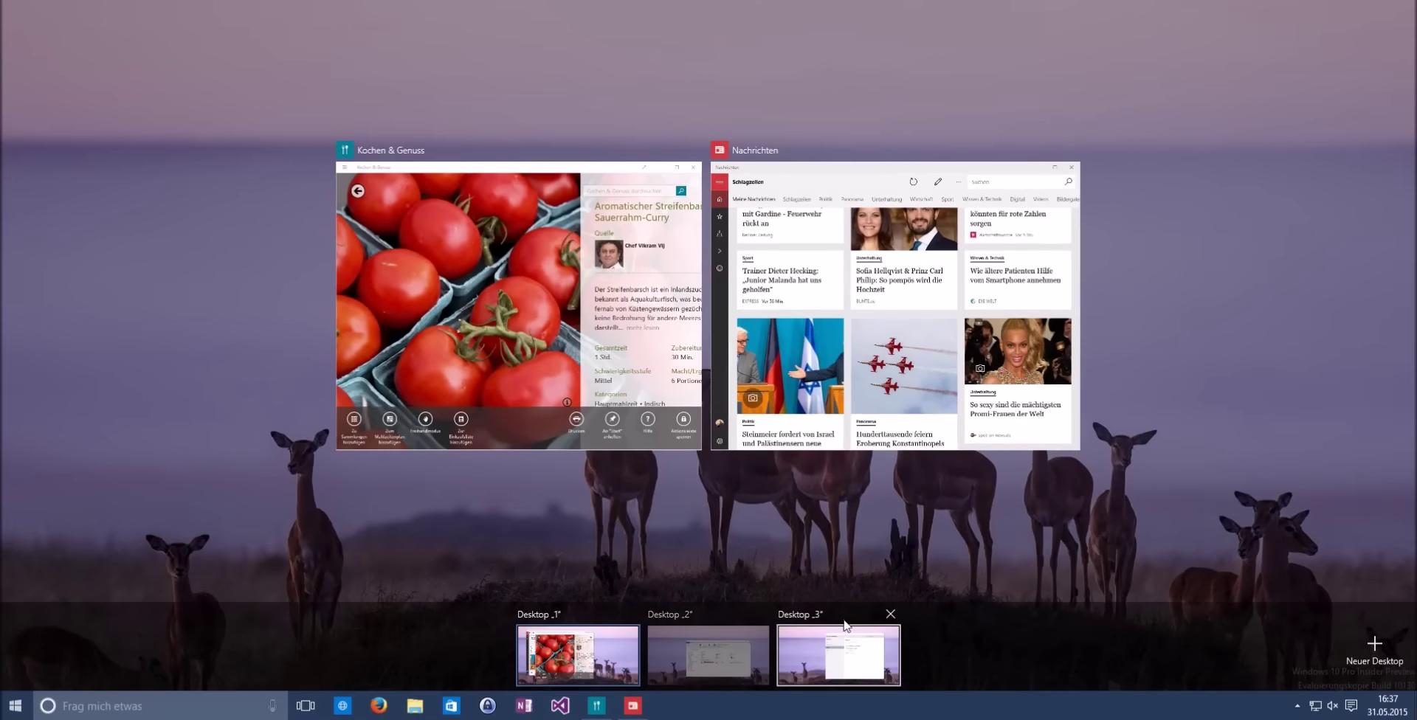
click(847, 632)
click(307, 707)
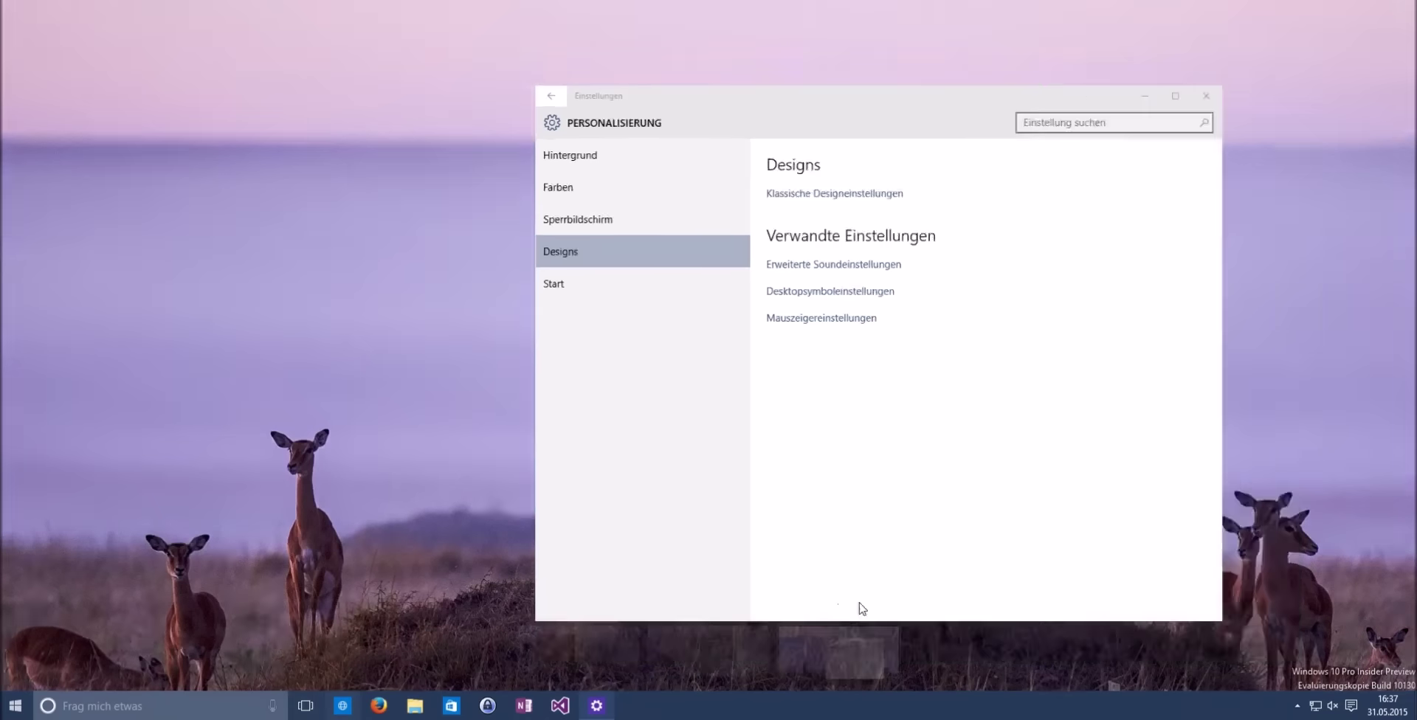
click(890, 615)
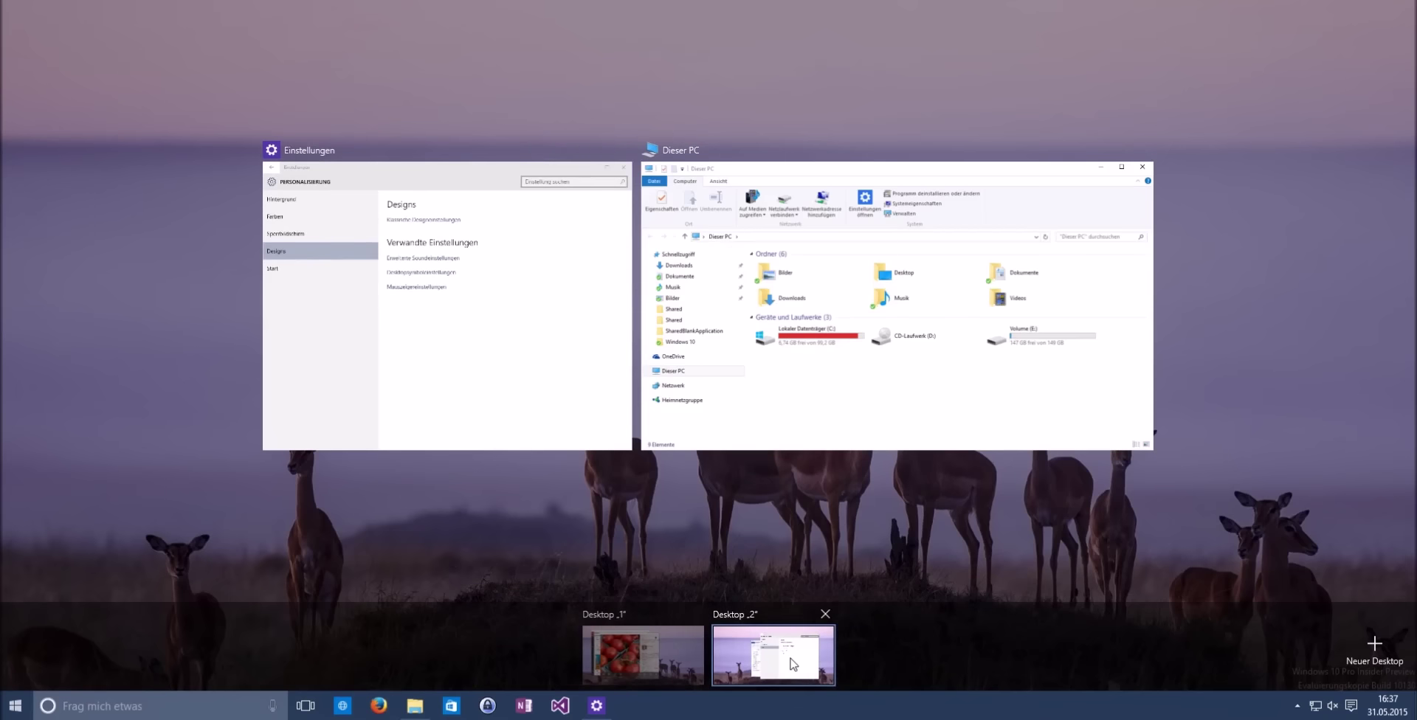
click(828, 617)
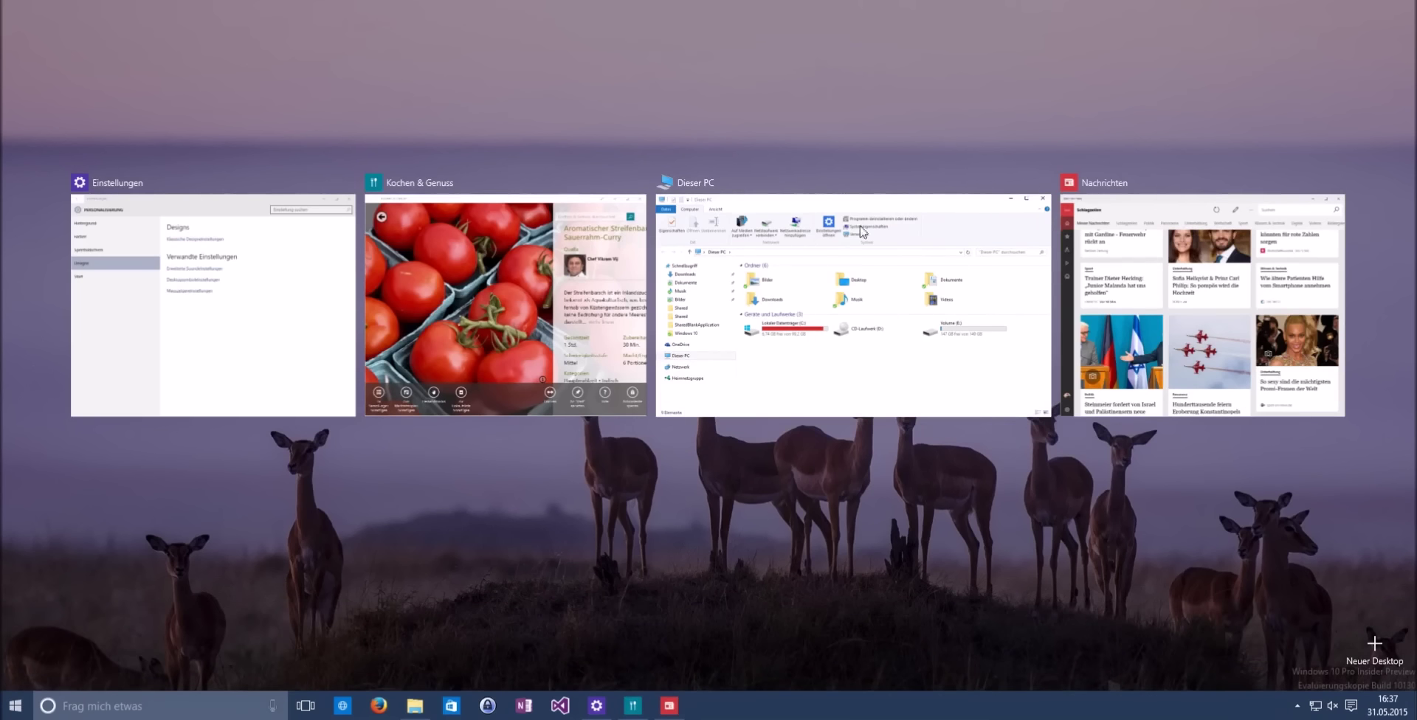
click(732, 507)
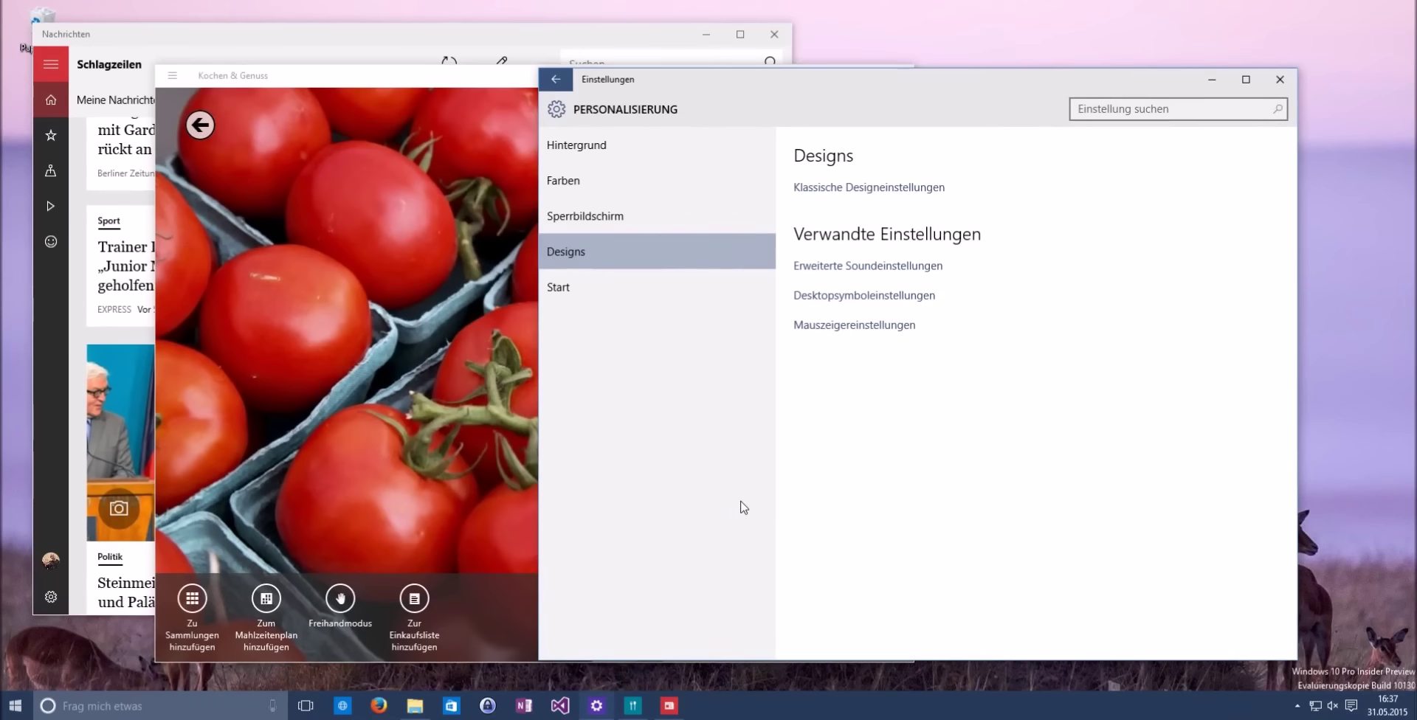